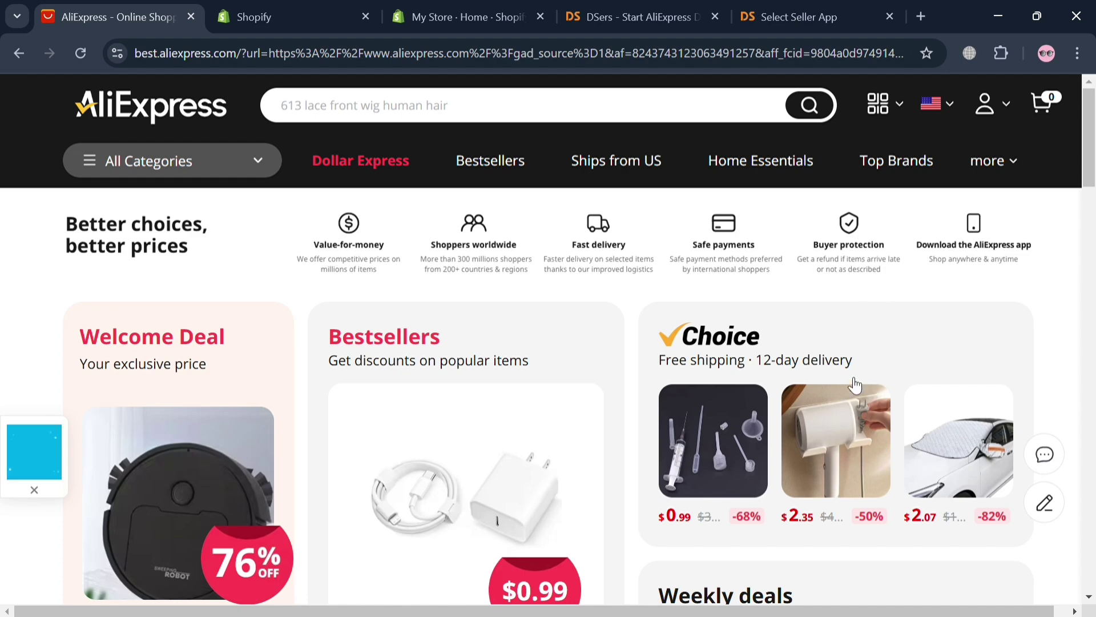
Scroll up and down through the shopify.com marketing page
scroll(637, 308, down, 8)
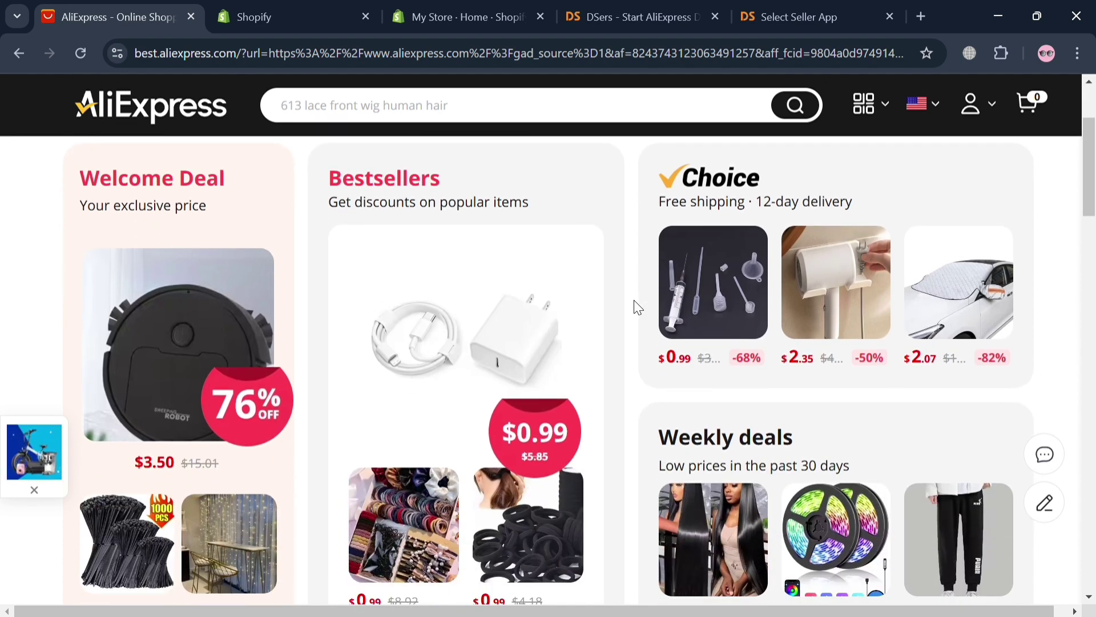
scroll(638, 307, down, 6)
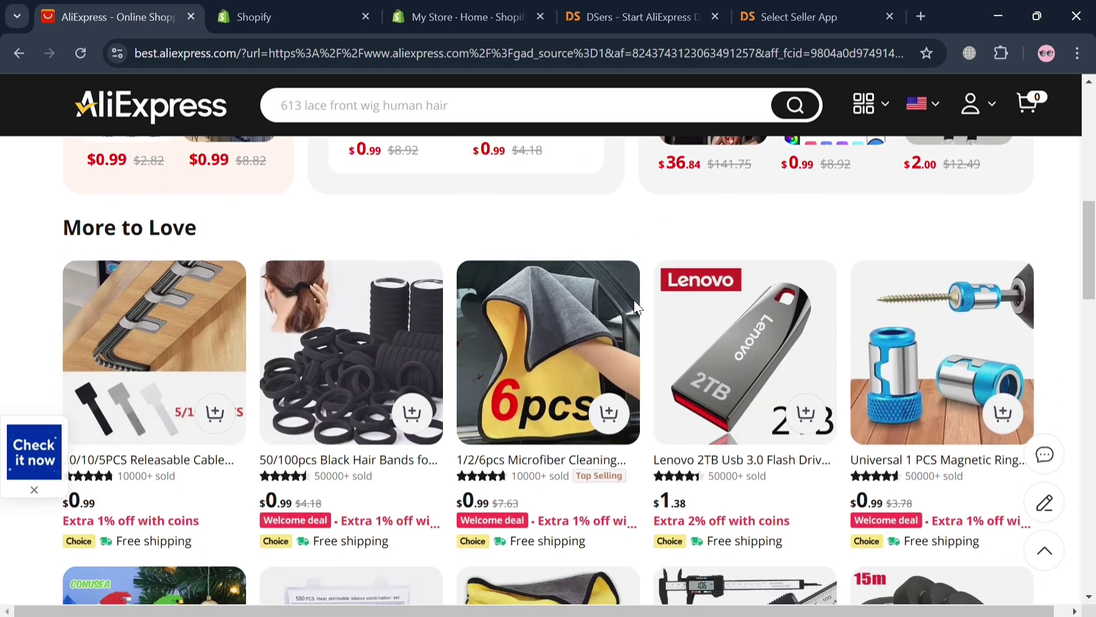
scroll(640, 309, down, 4)
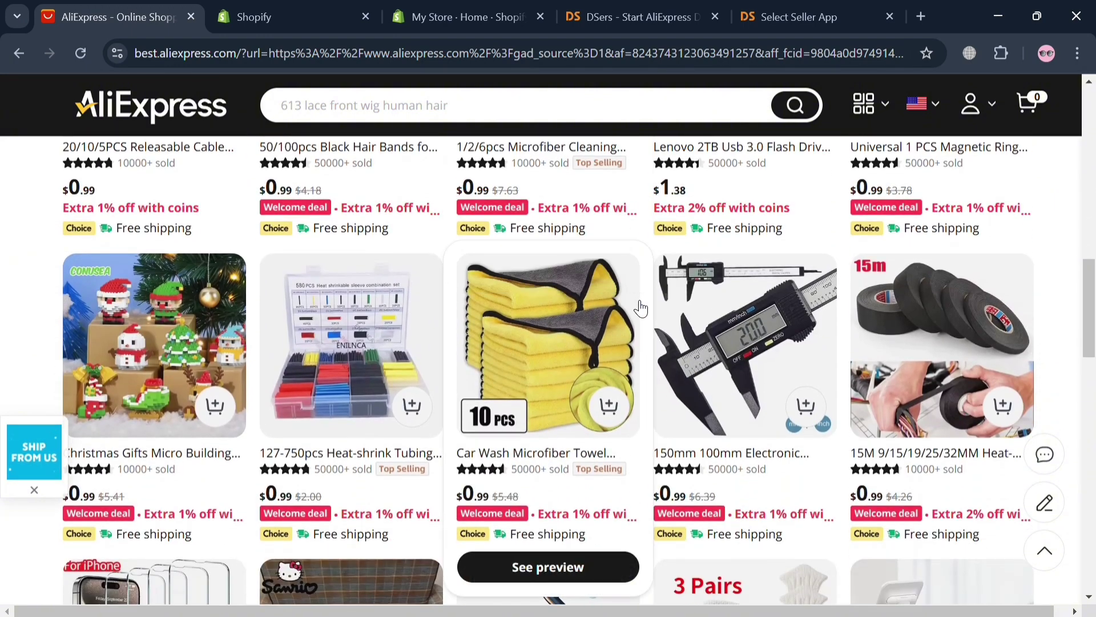
scroll(641, 309, down, 5)
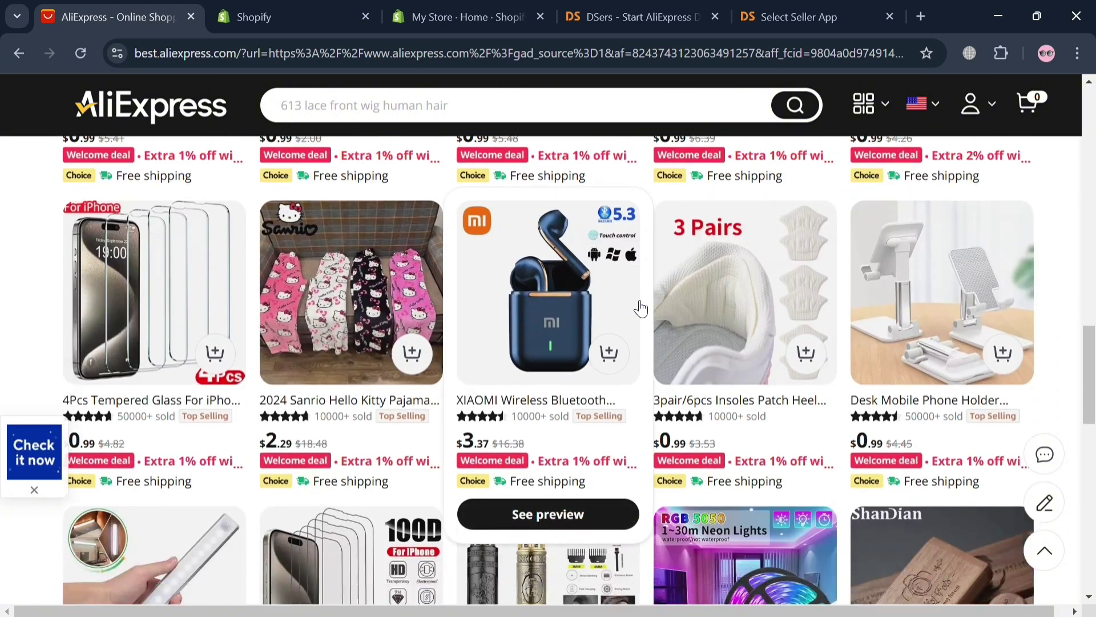
scroll(640, 307, down, 10)
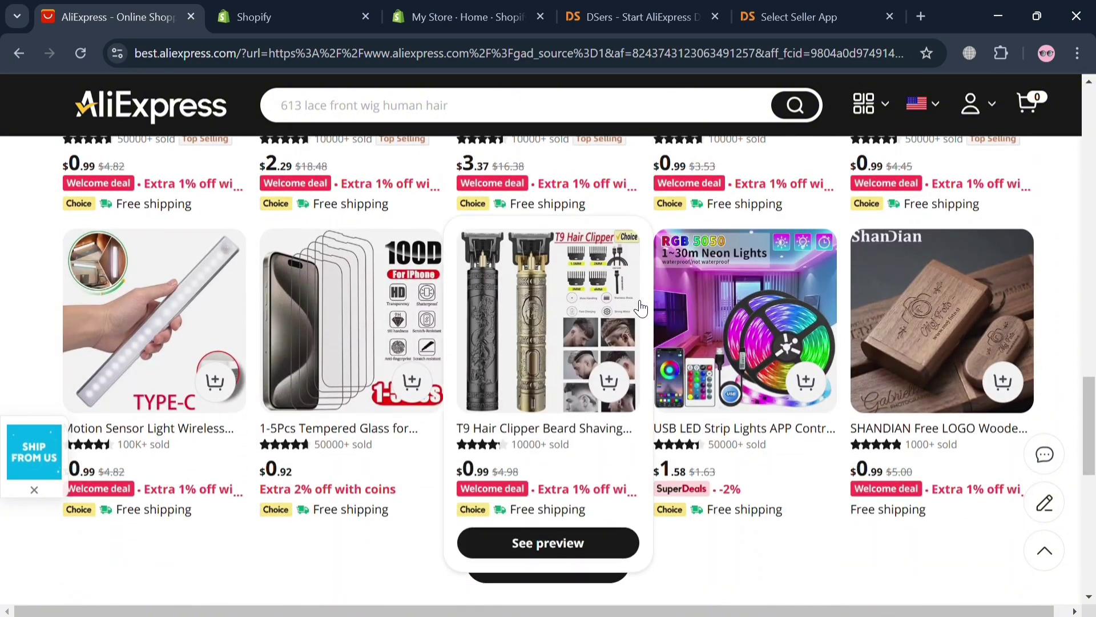
scroll(636, 303, up, 12)
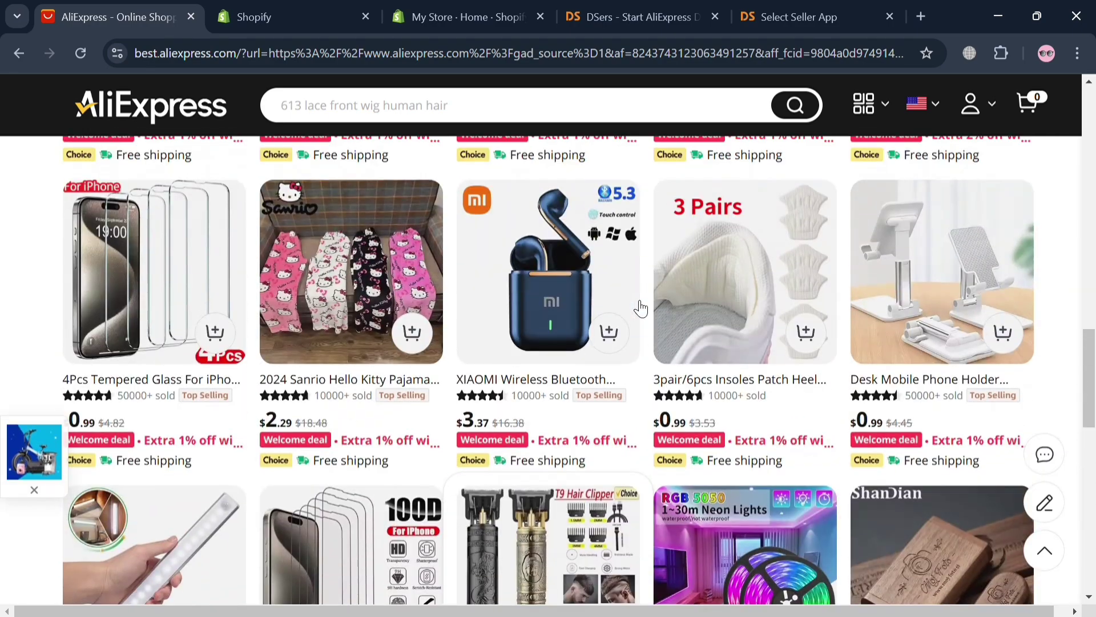
scroll(641, 309, up, 10)
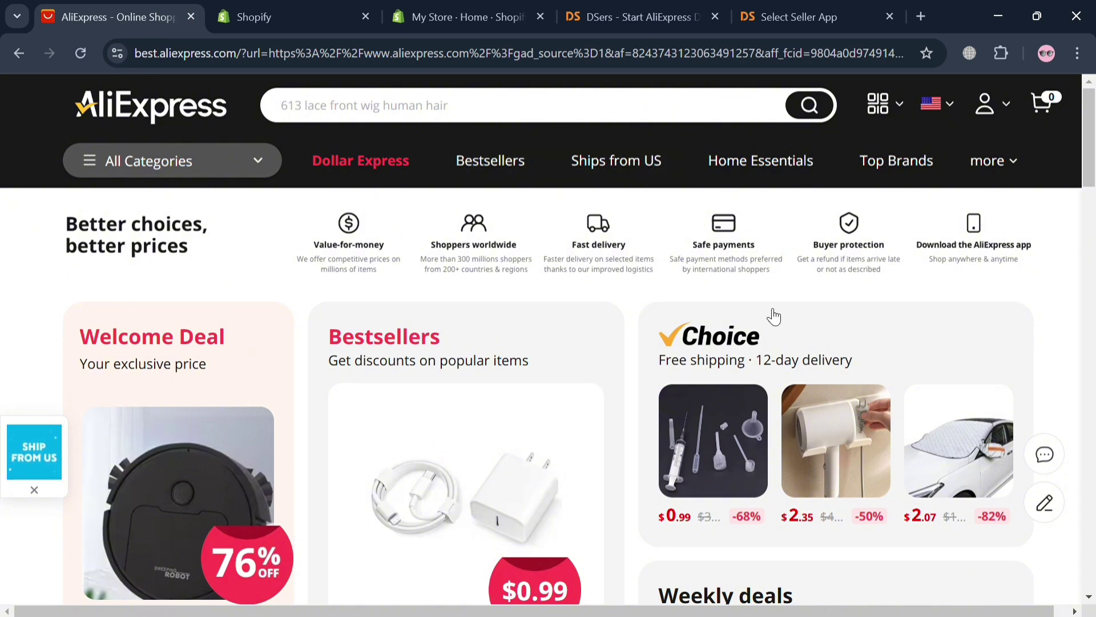
scroll(773, 314, down, 2)
scroll(774, 316, up, 2)
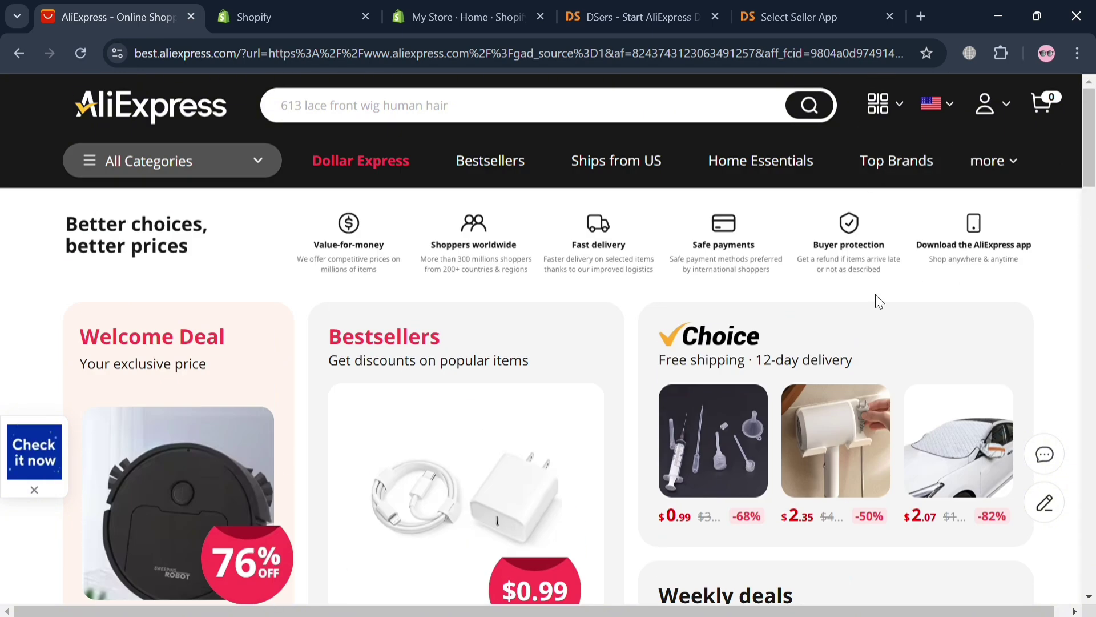
scroll(520, 284, down, 15)
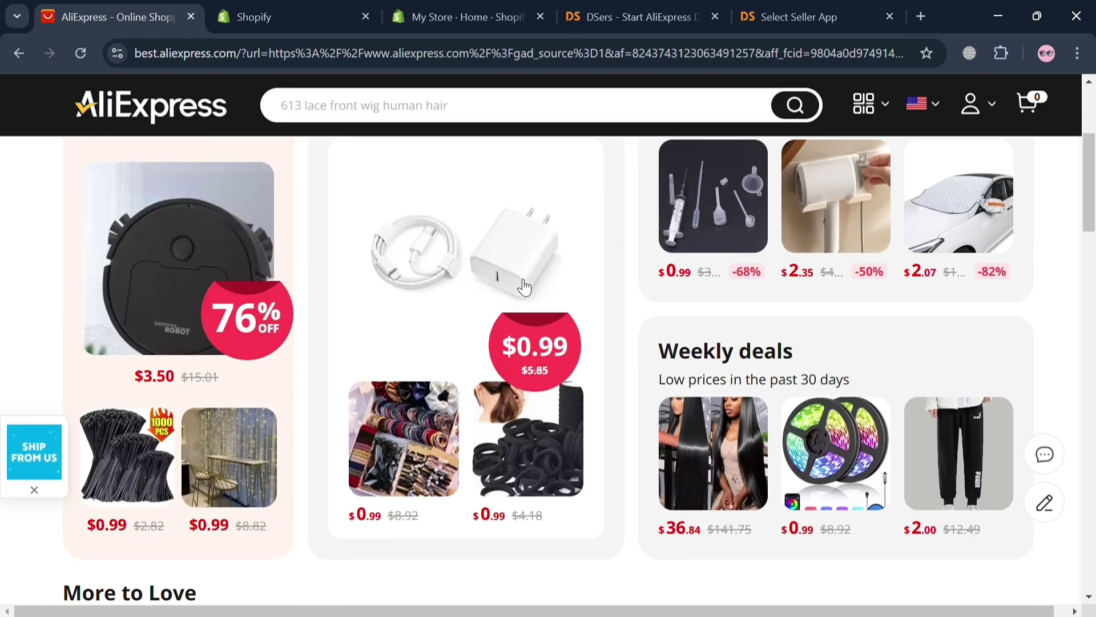
scroll(524, 287, down, 10)
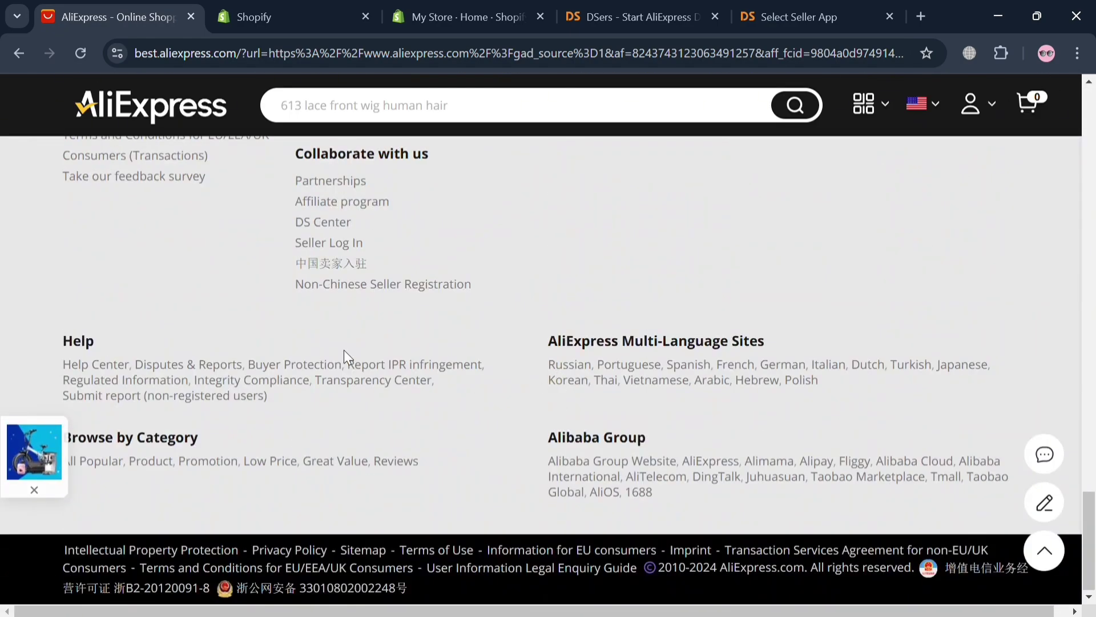
scroll(344, 351, up, 5)
scroll(344, 350, up, 20)
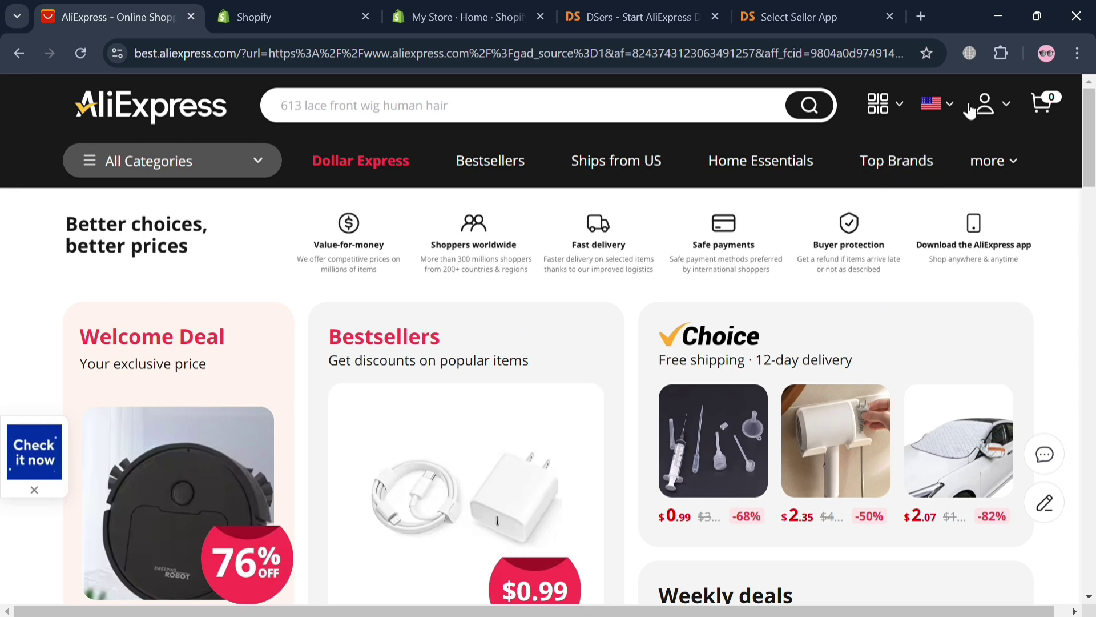
Open the shipping destination settings and browse the country list after trying a search for 'infi'
mouse_move(986, 105)
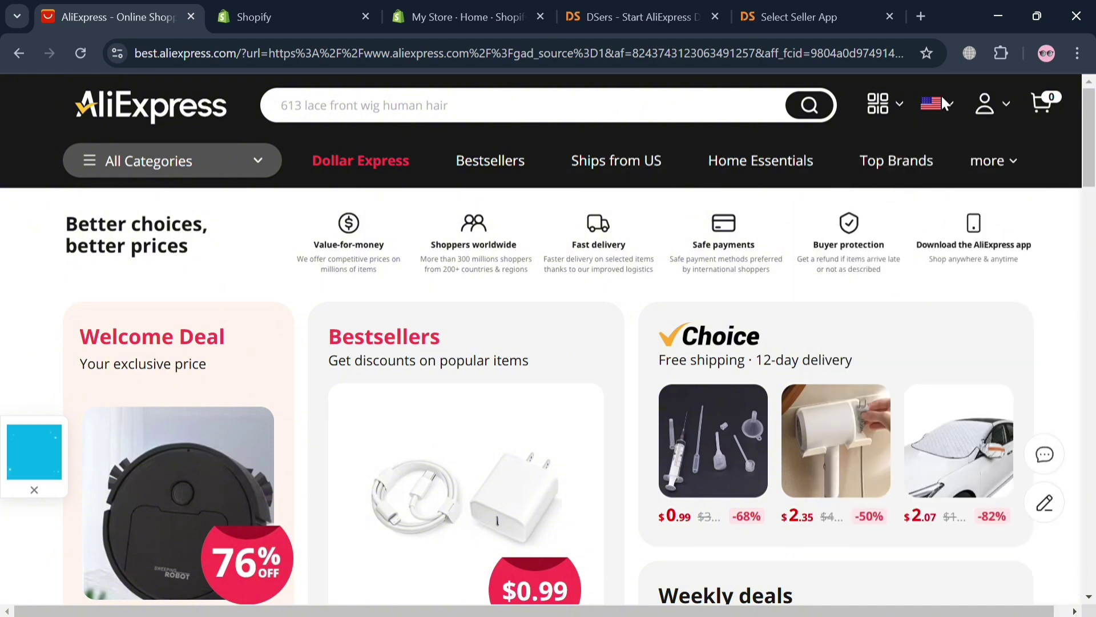
click(946, 114)
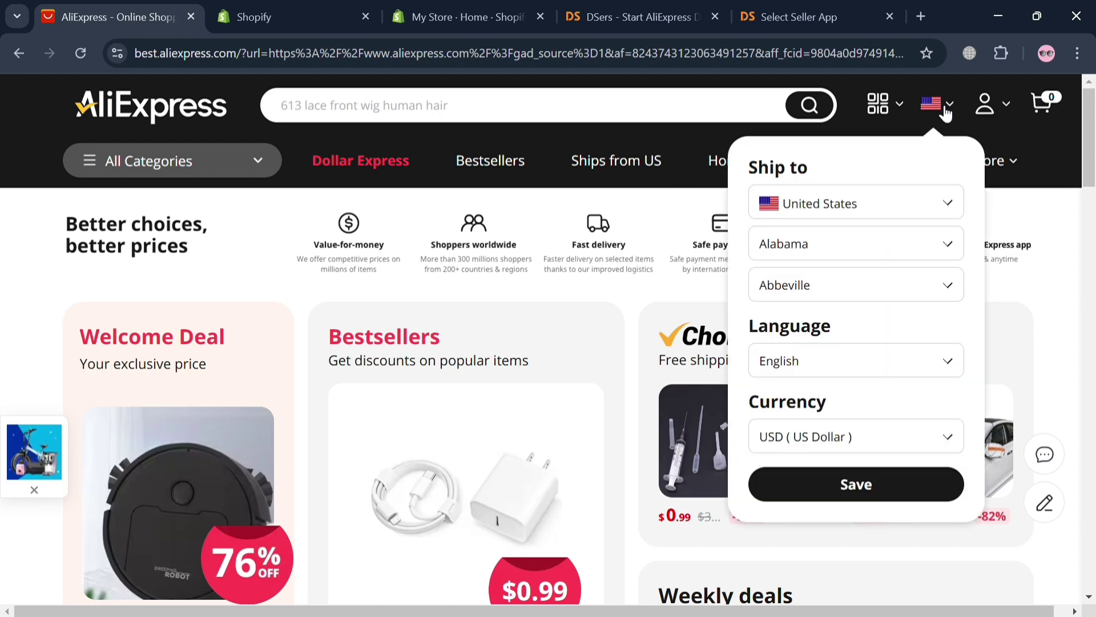
click(932, 208)
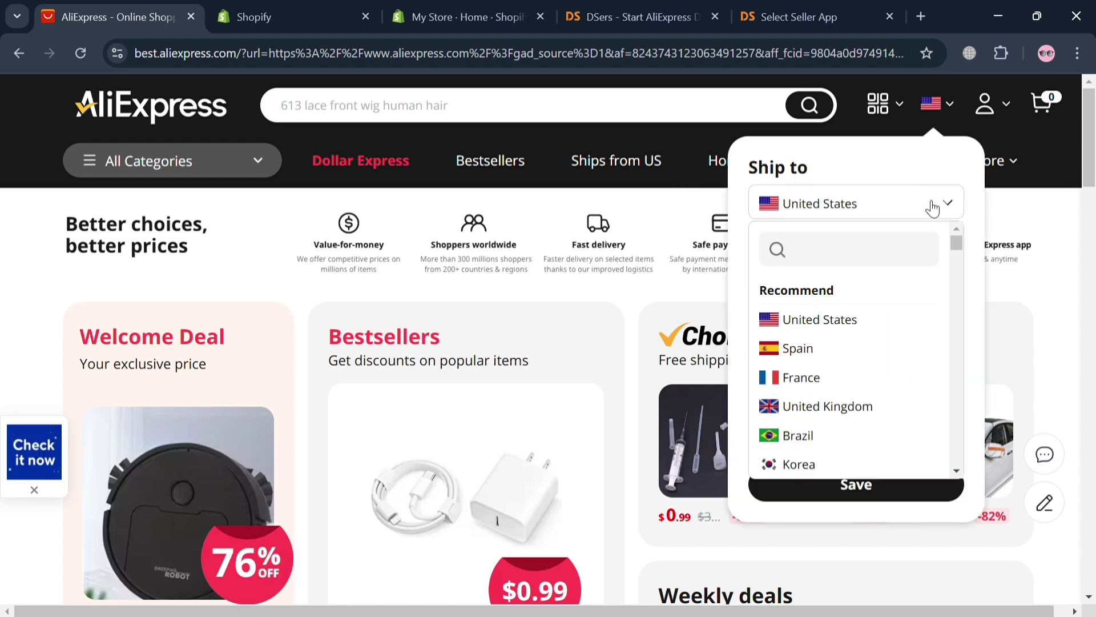
text(i)
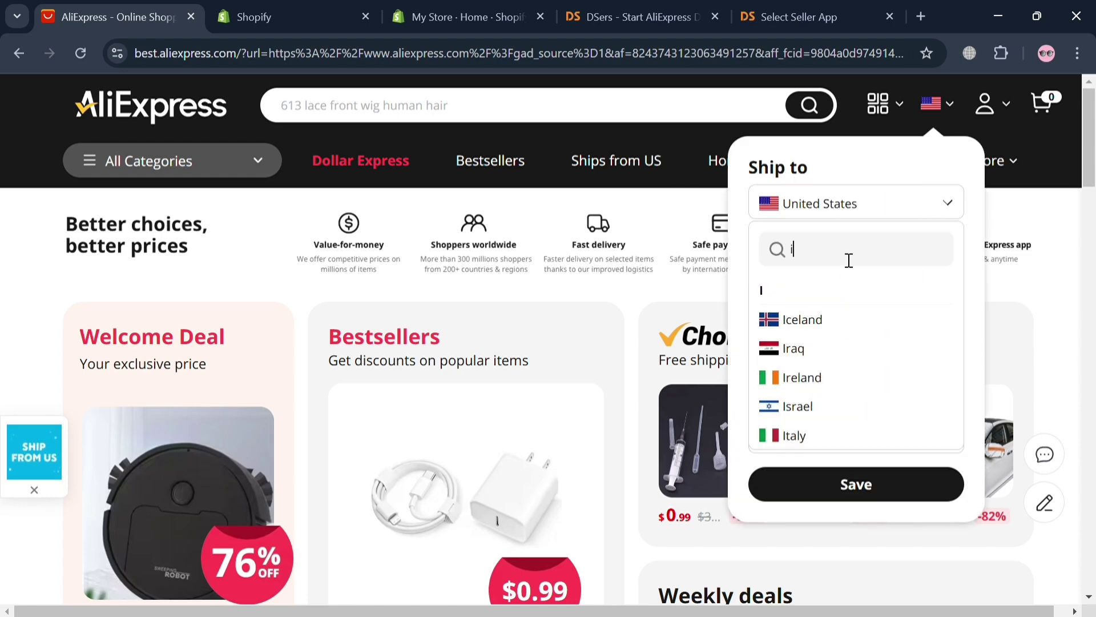
text(nf)
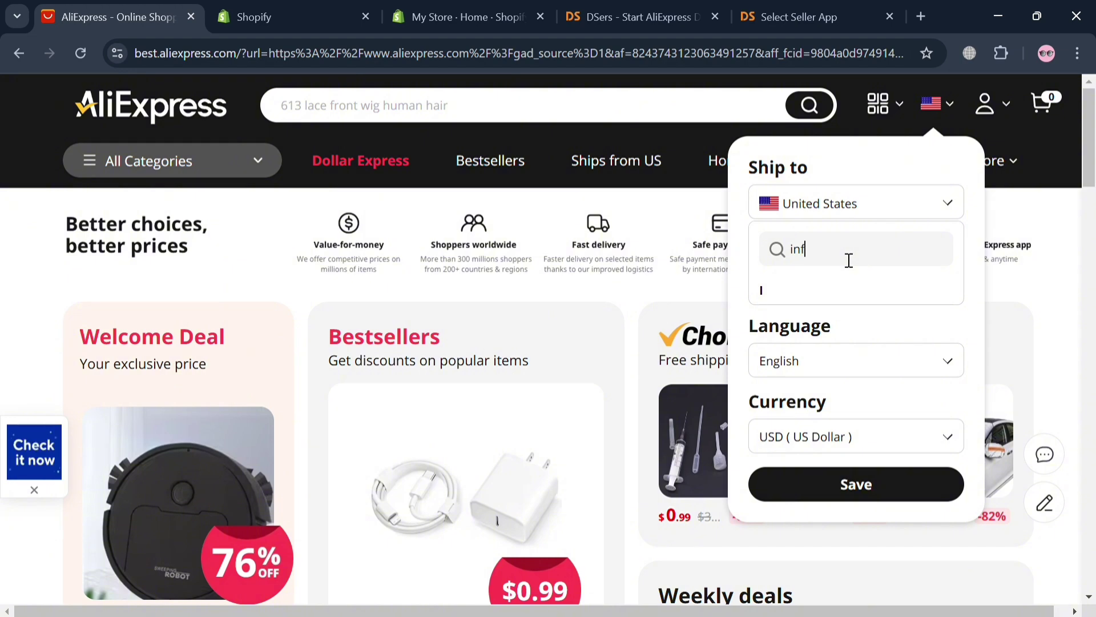
text(ia)
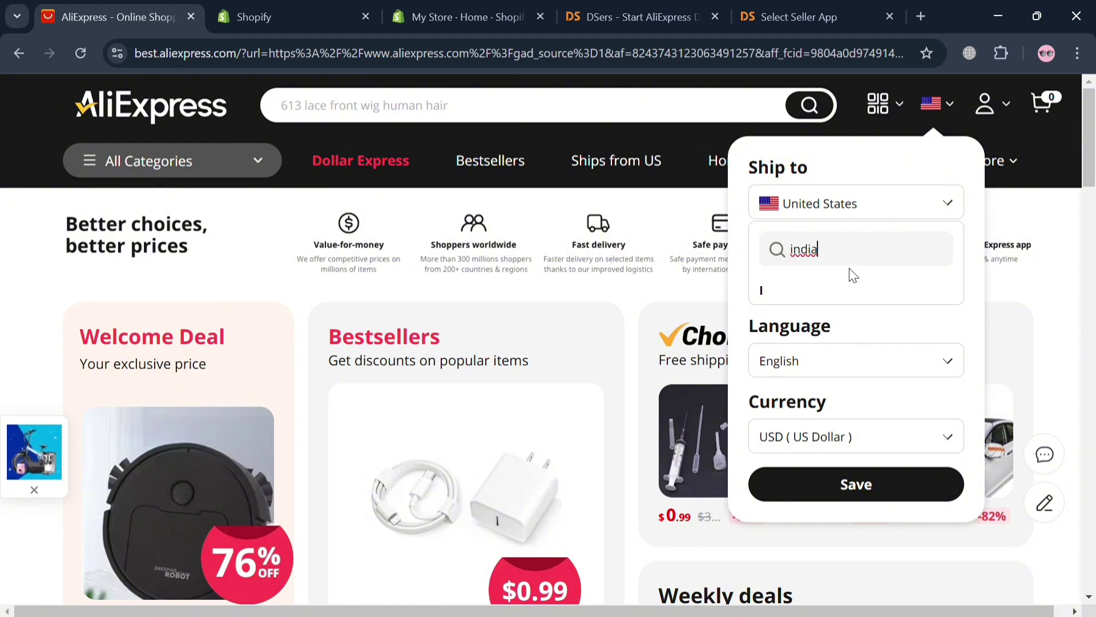
key(BackSpace)
key(BackSpace)
key(BackSpace)
key(BackSpace)
key(BackSpace)
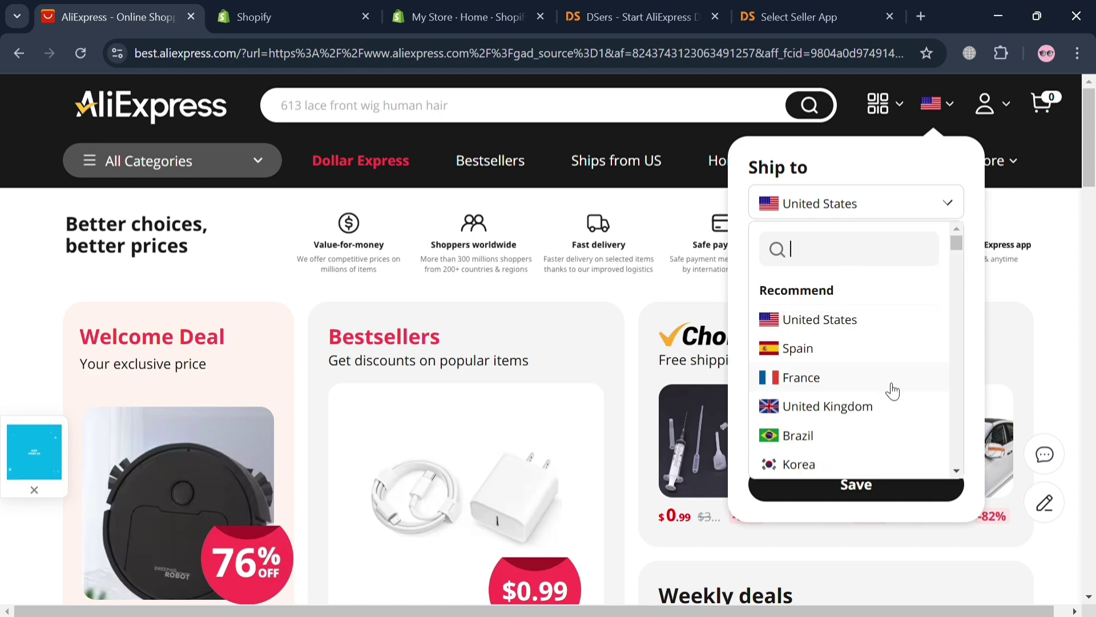
scroll(893, 392, down, 10)
scroll(894, 391, down, 10)
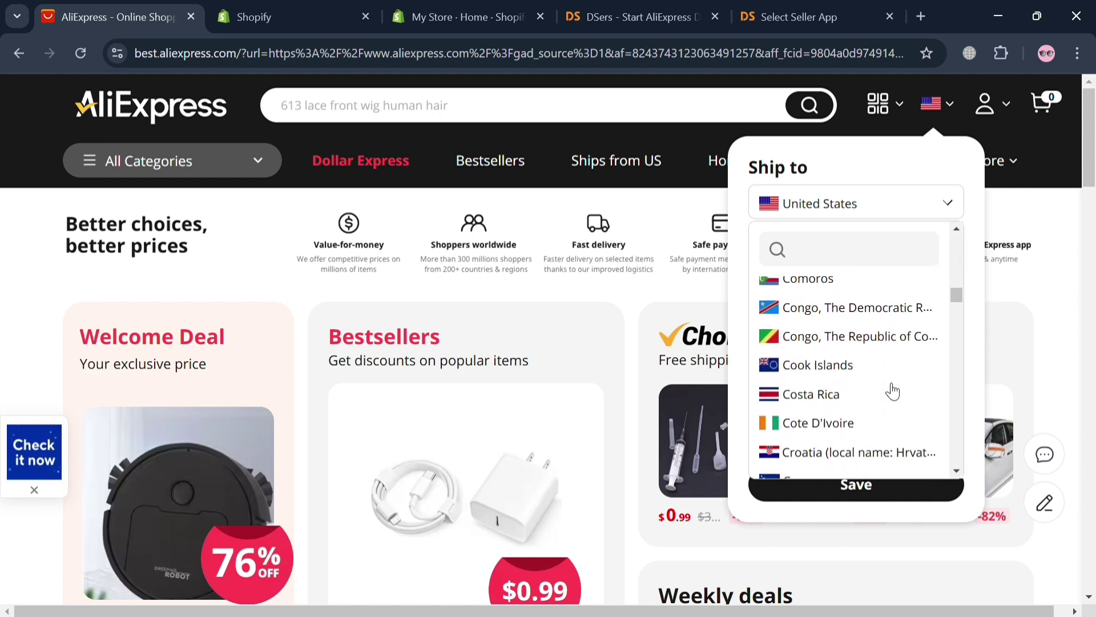
scroll(894, 391, down, 10)
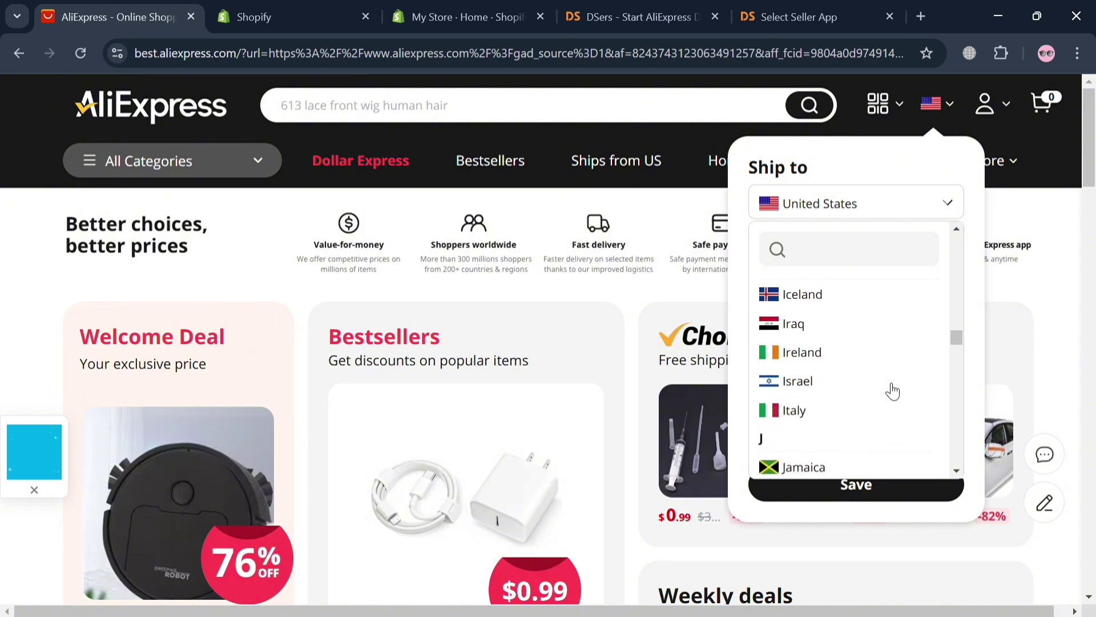
scroll(893, 391, down, 2)
scroll(849, 343, up, 5)
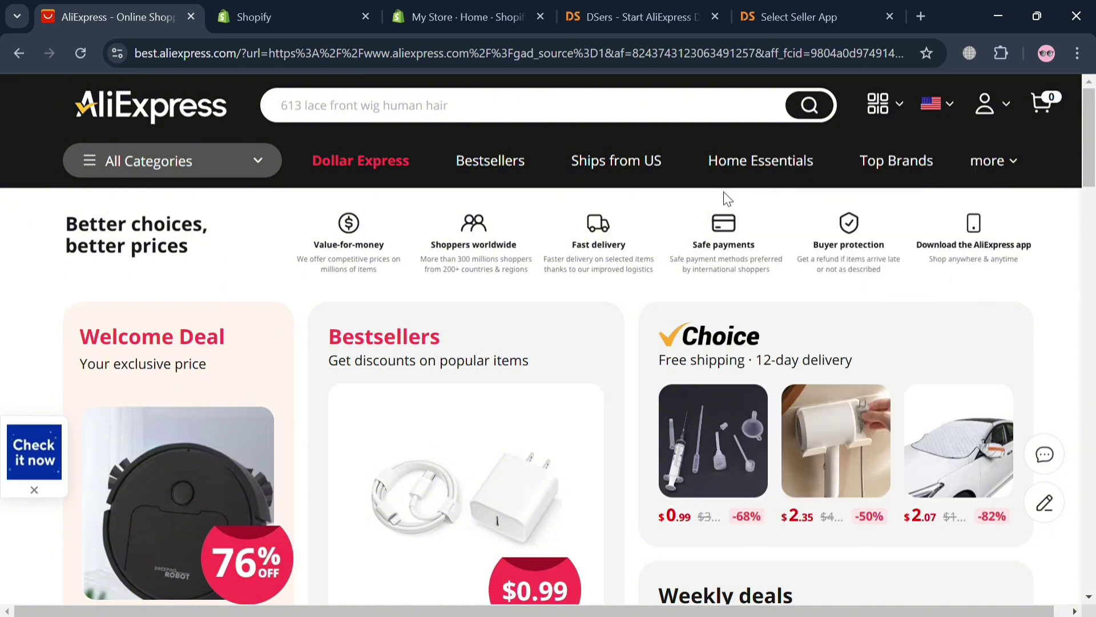
Browse the Shopify homepage, bring up the My Store admin Home page, then go back to AliExpress
click(257, 16)
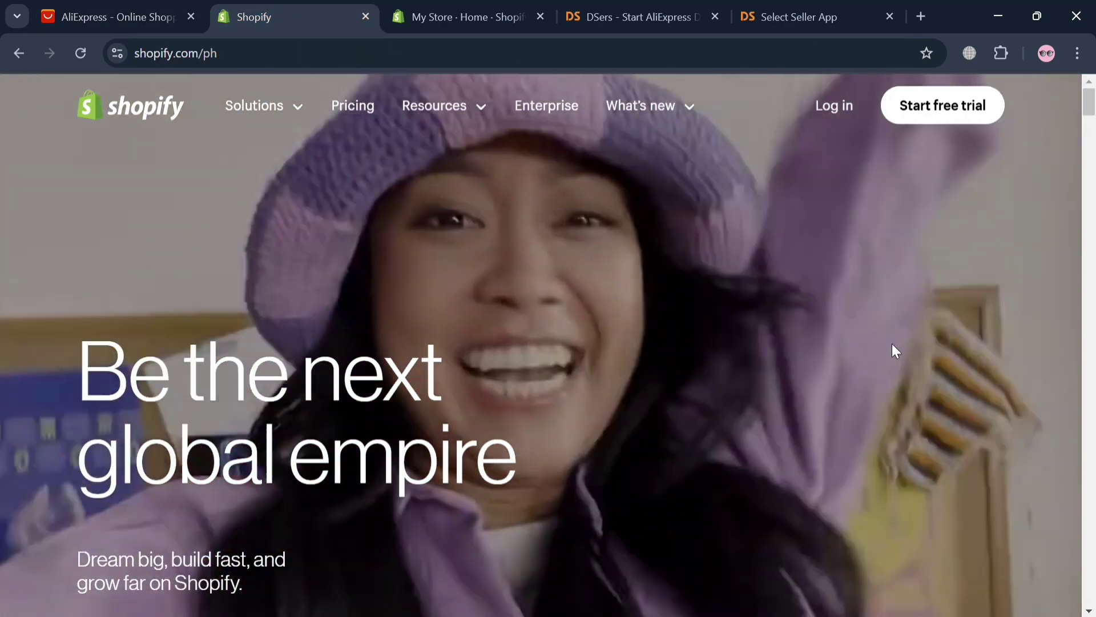
scroll(895, 348, down, 8)
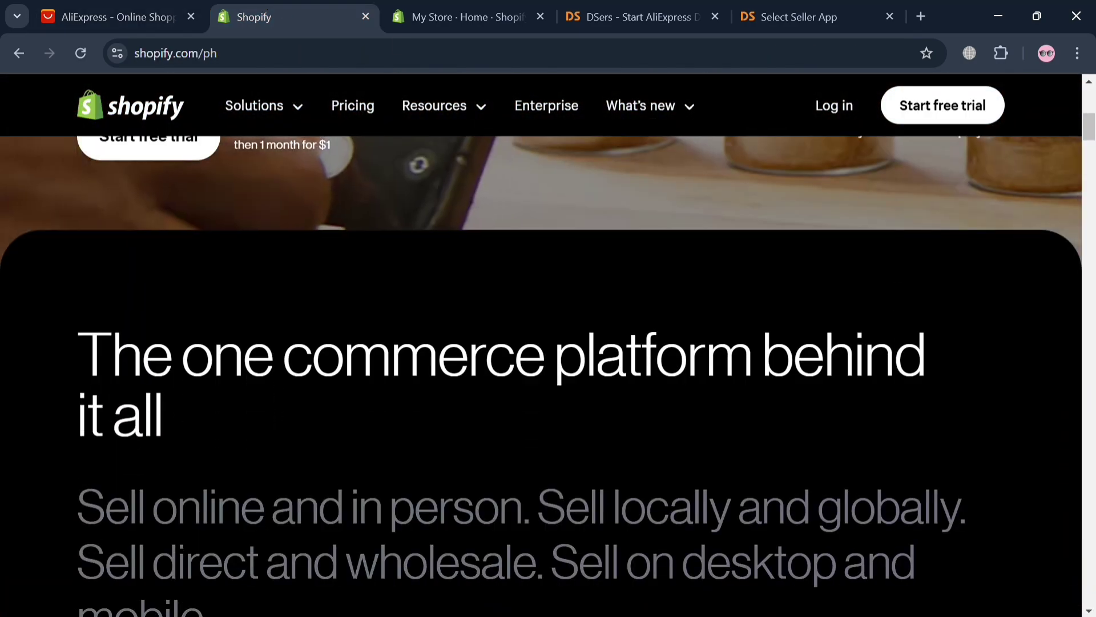
scroll(896, 348, down, 5)
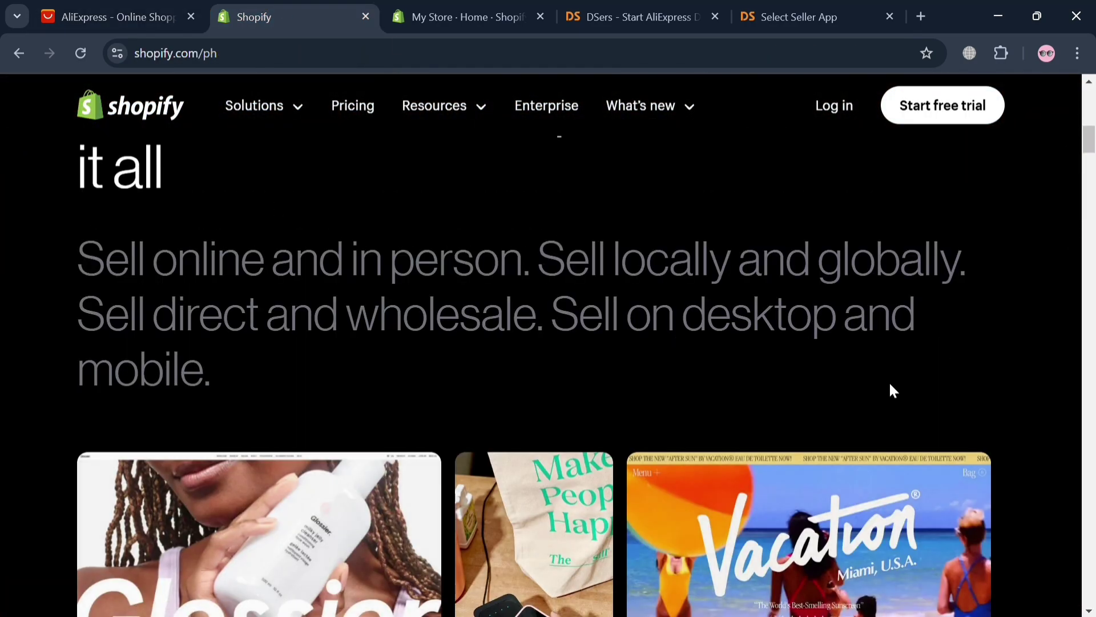
scroll(890, 385, down, 10)
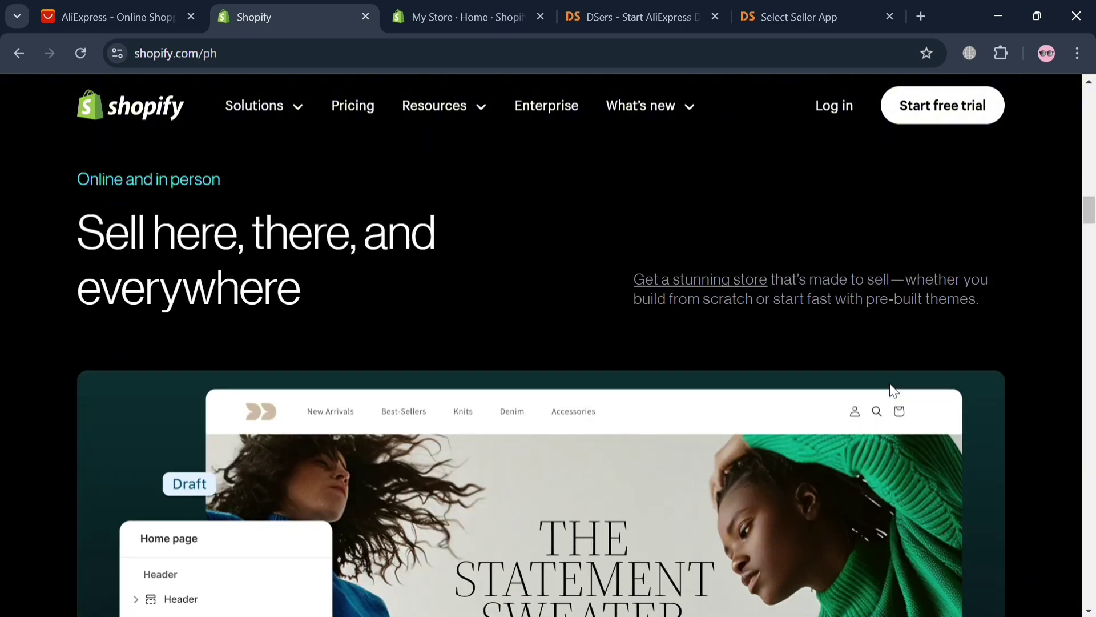
scroll(893, 391, down, 10)
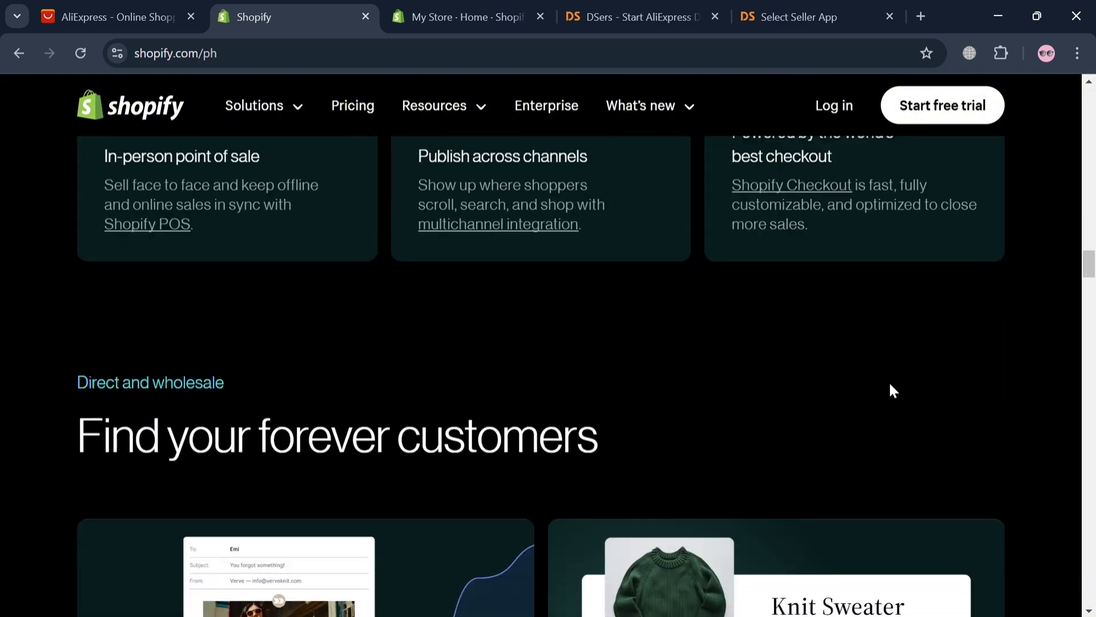
scroll(894, 390, down, 8)
scroll(894, 391, up, 10)
scroll(894, 391, down, 10)
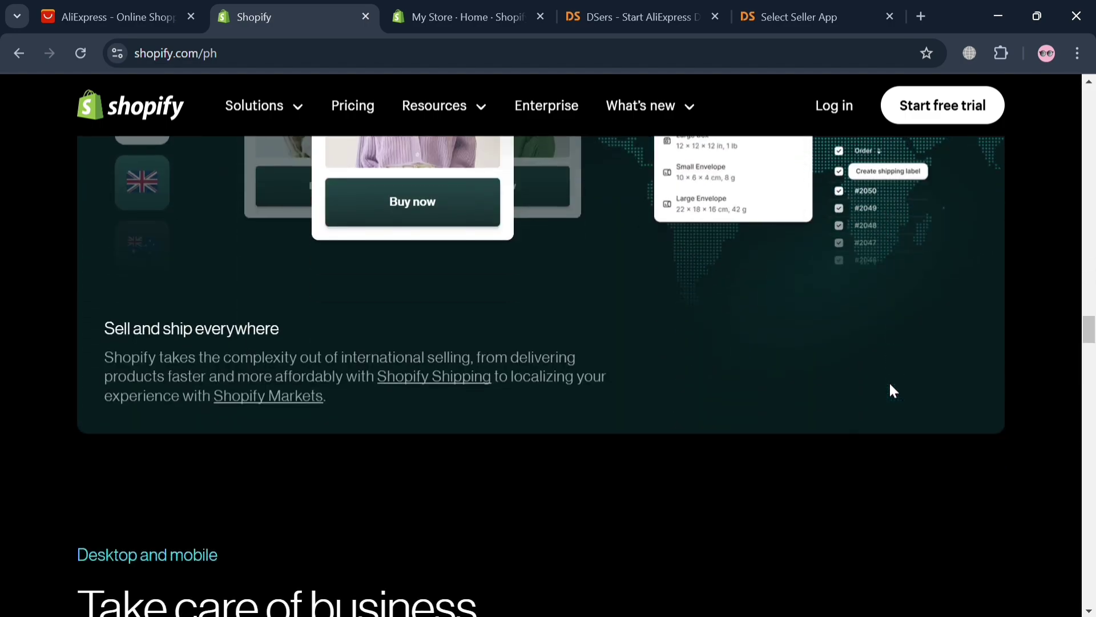
scroll(891, 387, down, 10)
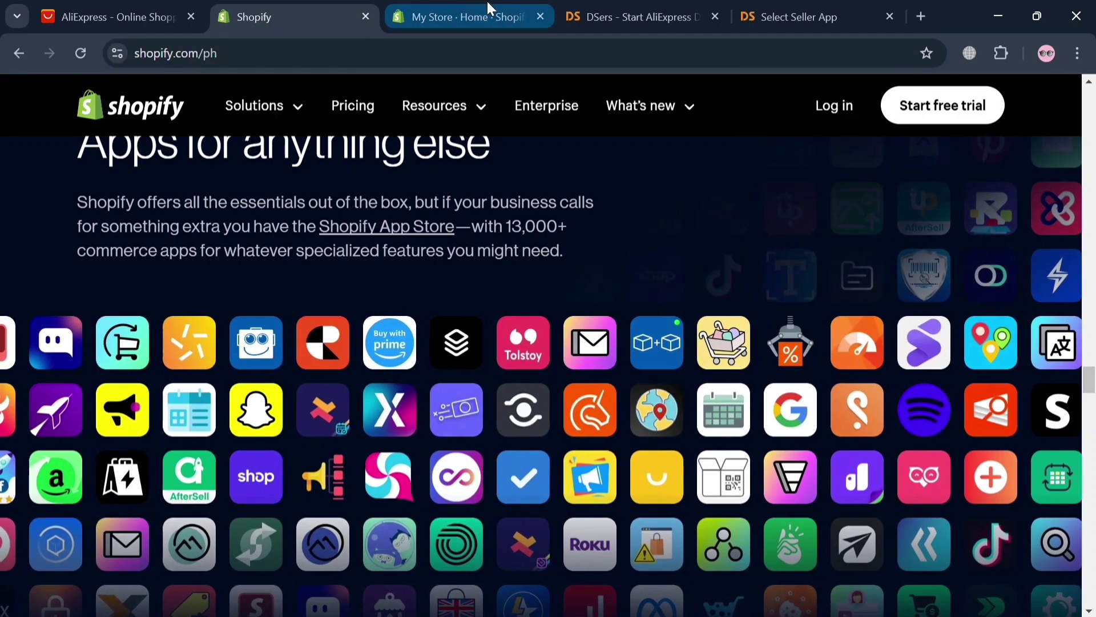
click(487, 3)
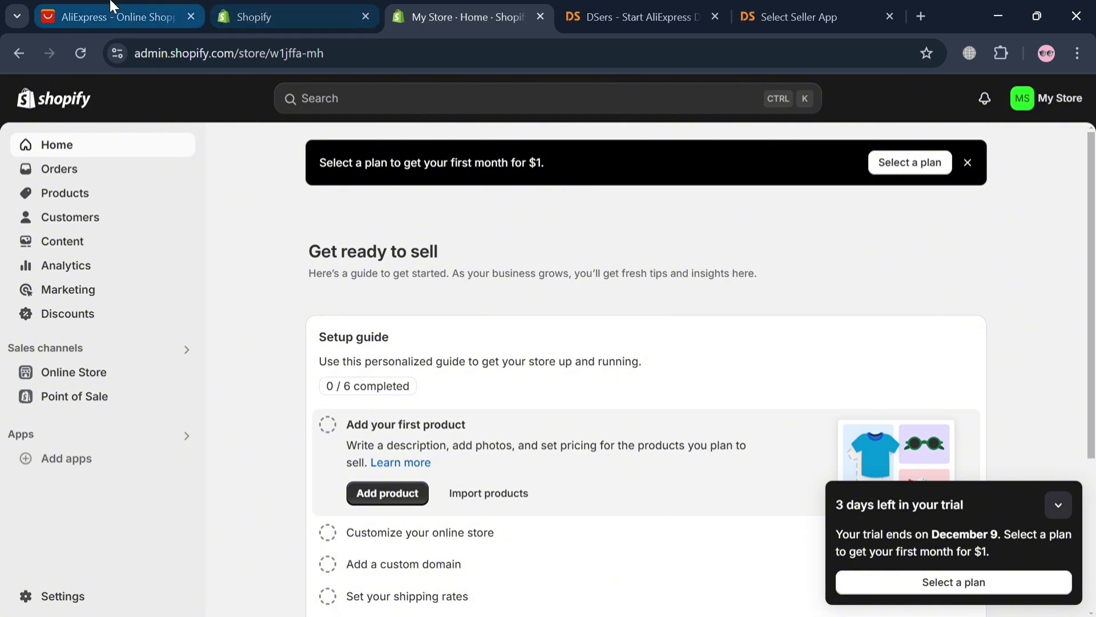
click(143, 17)
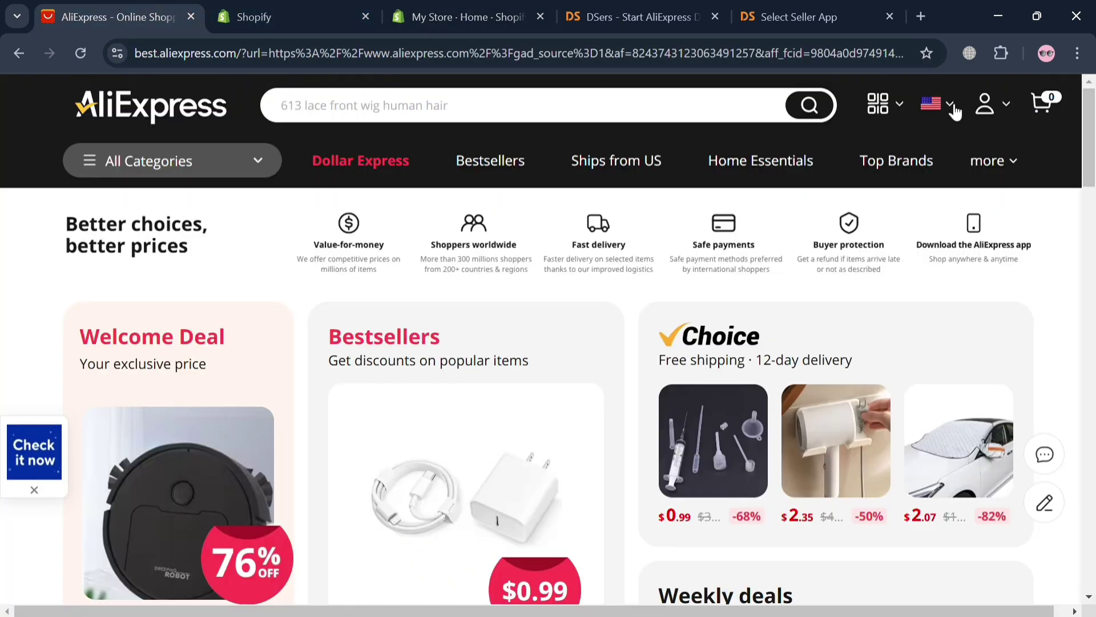
mouse_move(955, 112)
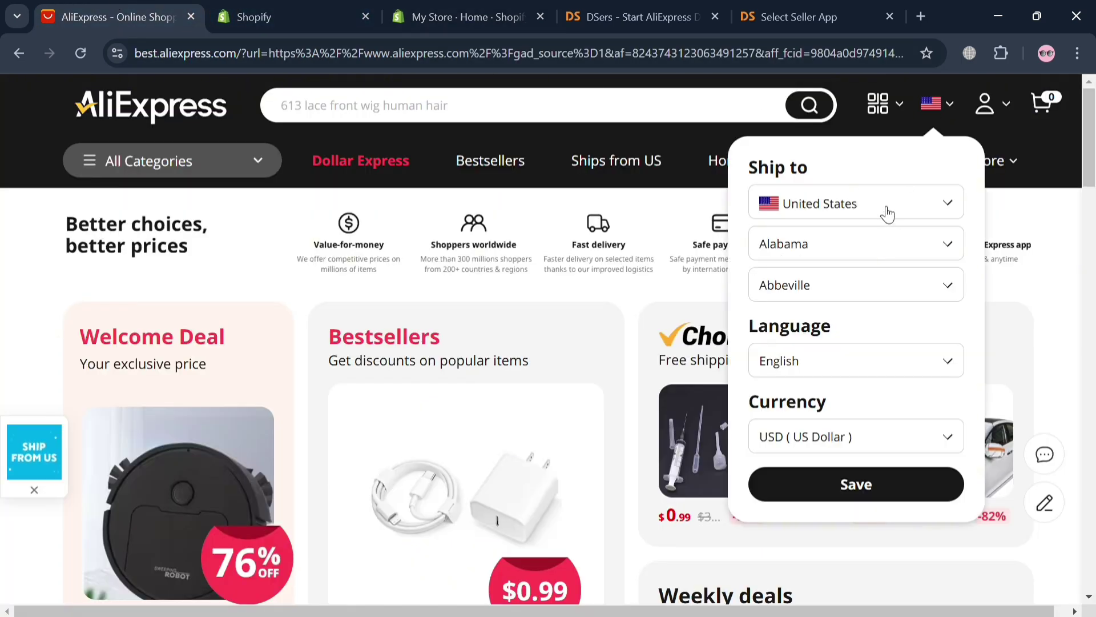
click(905, 449)
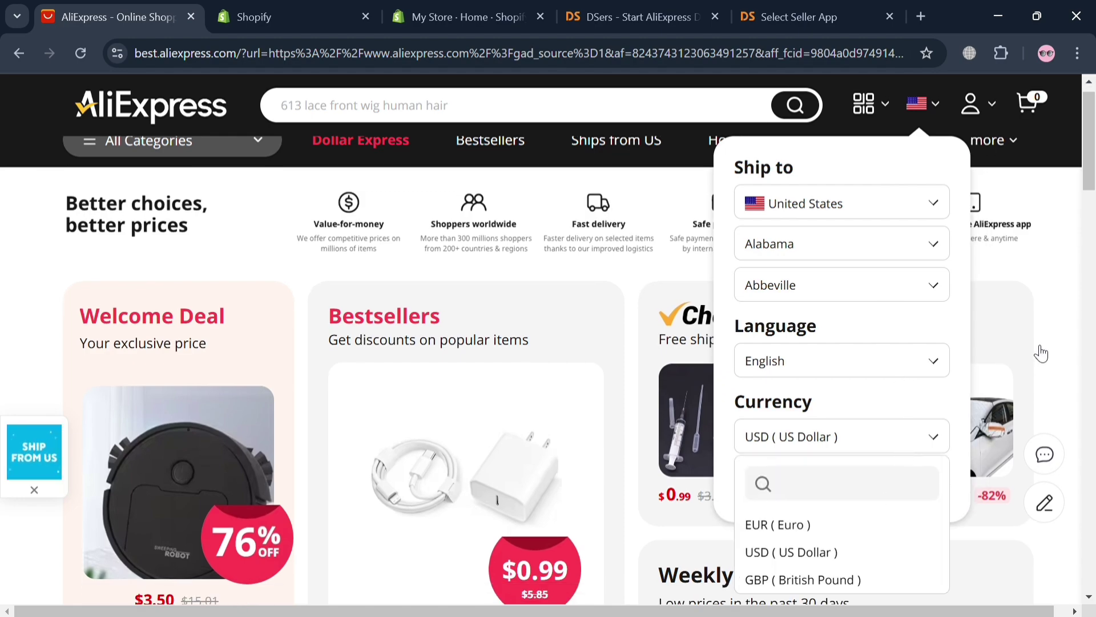
scroll(1053, 329, down, 3)
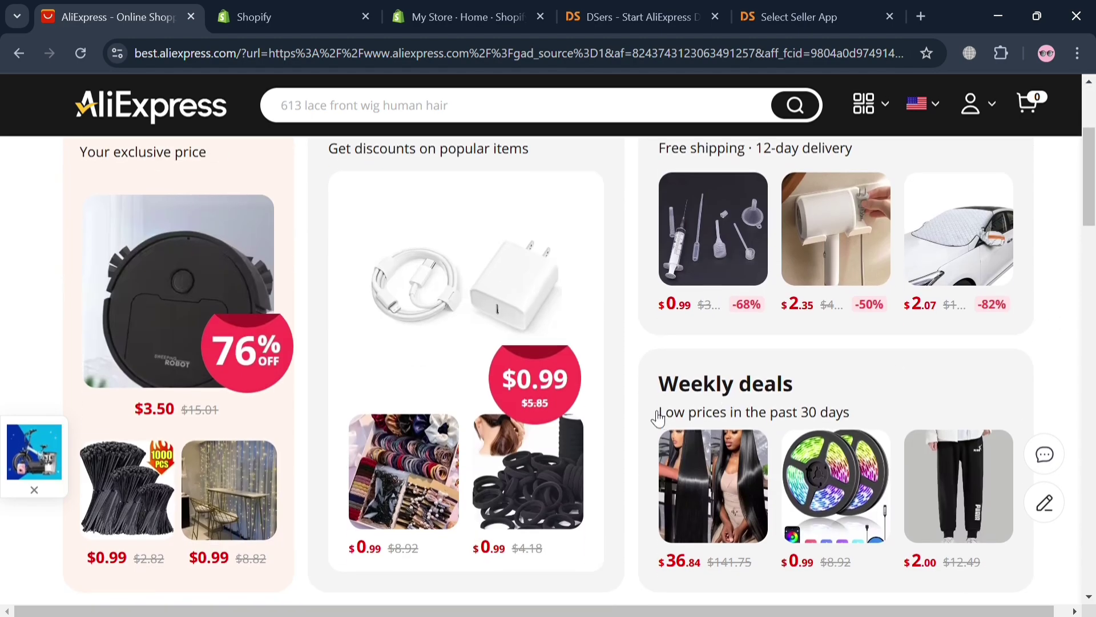
scroll(657, 417, down, 10)
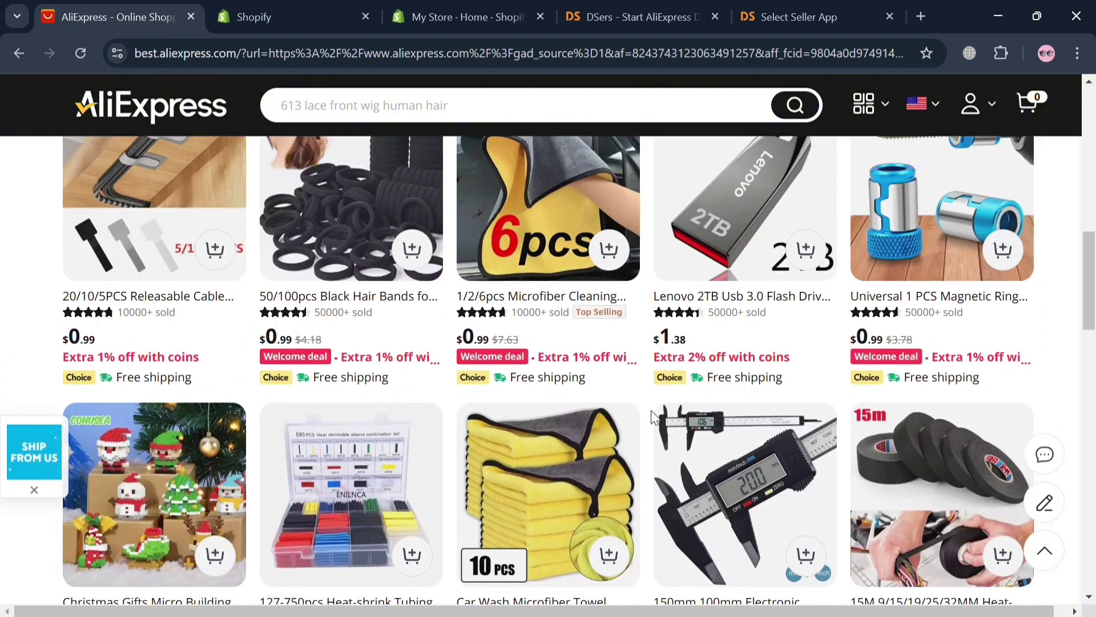
mouse_move(546, 411)
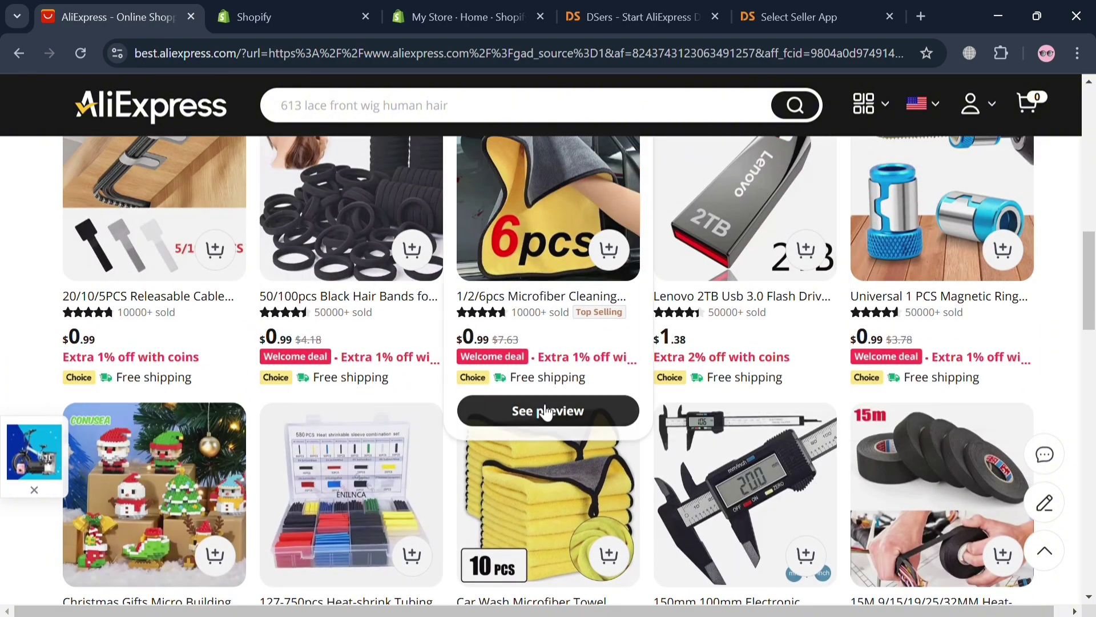
scroll(545, 411, up, 15)
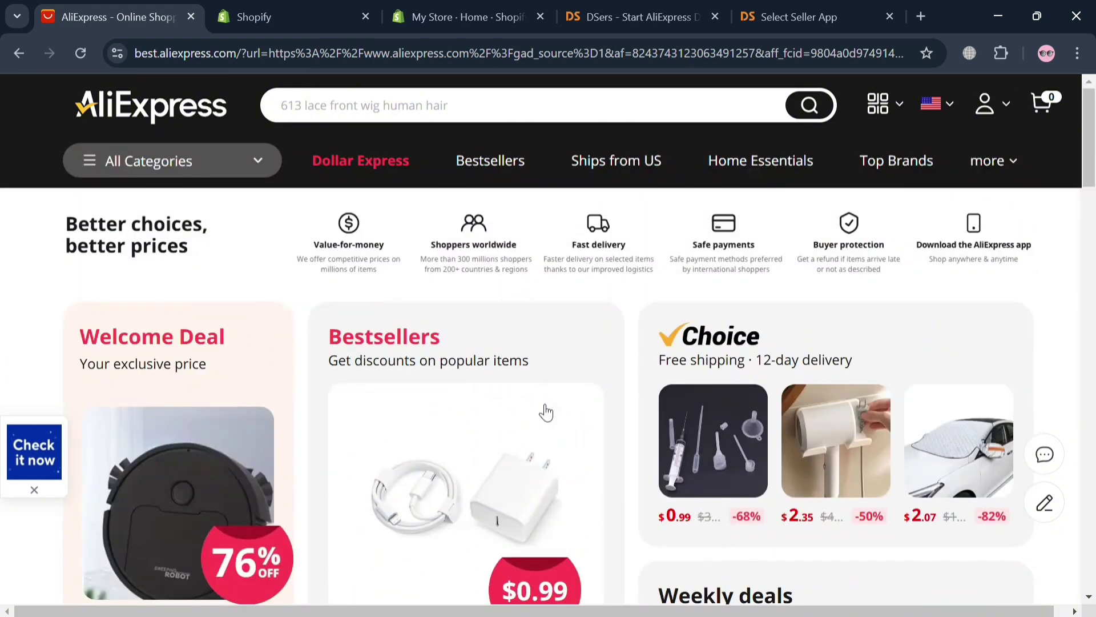
click(542, 165)
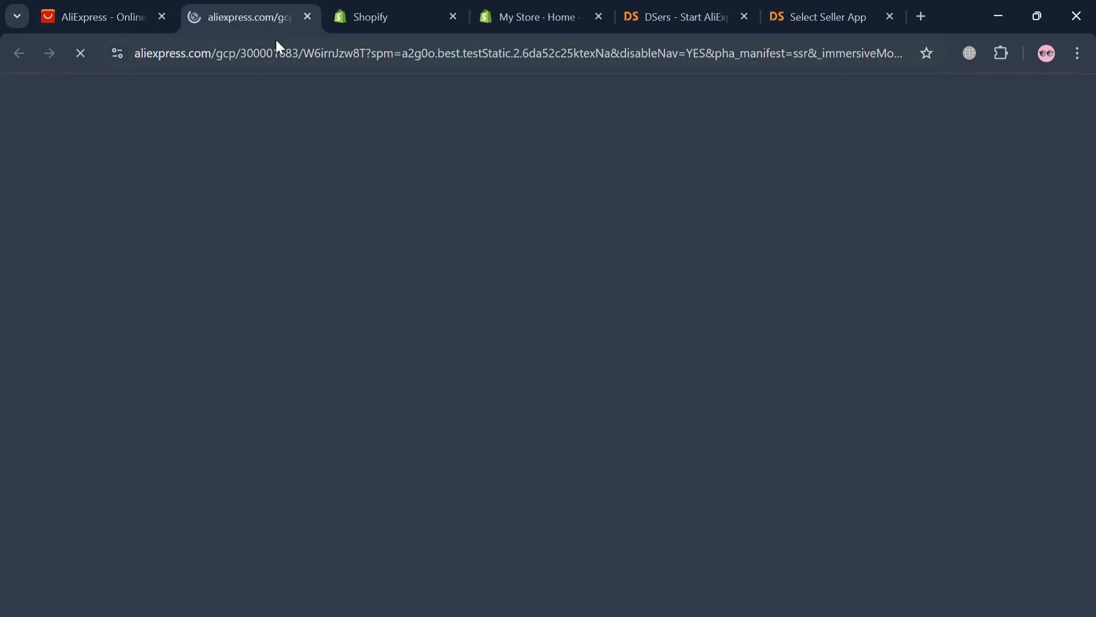
Return to AliExpress home, browse the Electronics Trending Items, and open the Makita 18V battery
scroll(521, 340, down, 15)
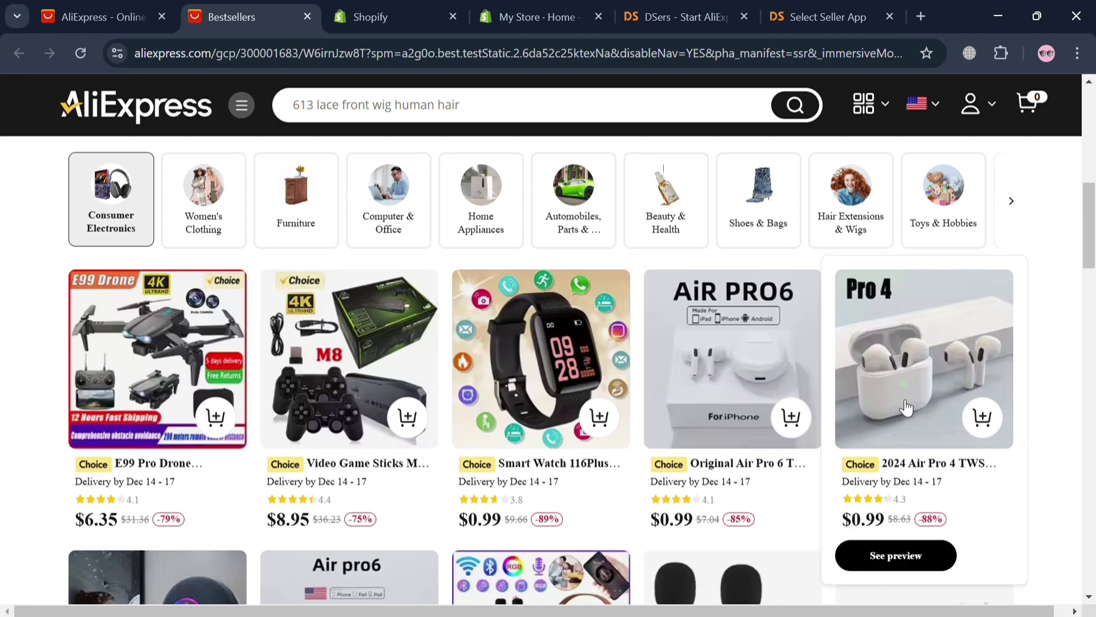
click(140, 11)
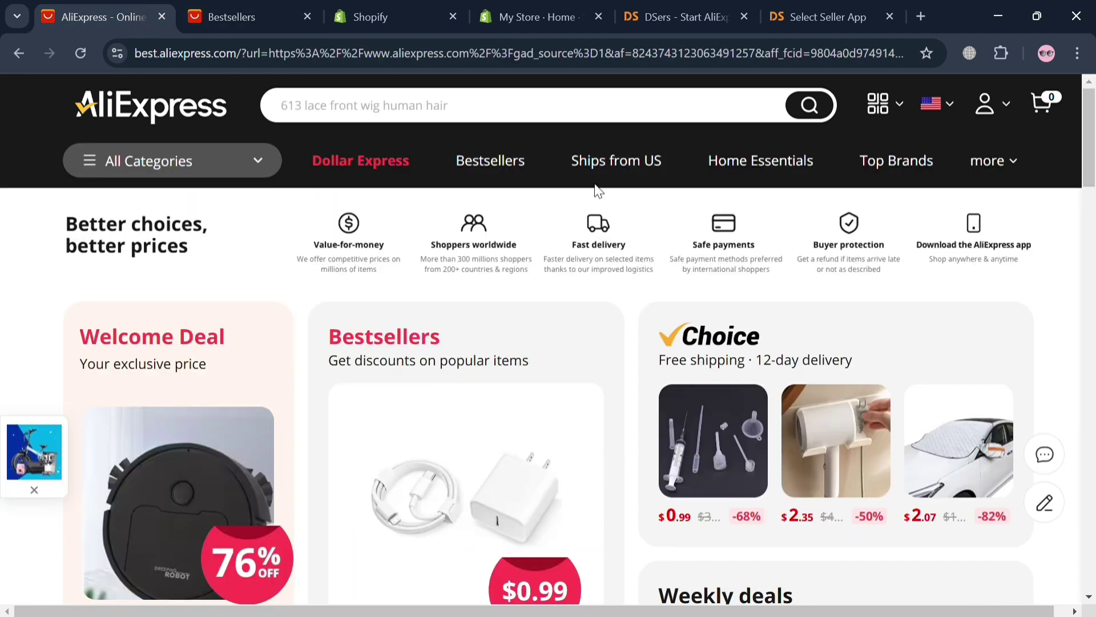
mouse_move(262, 166)
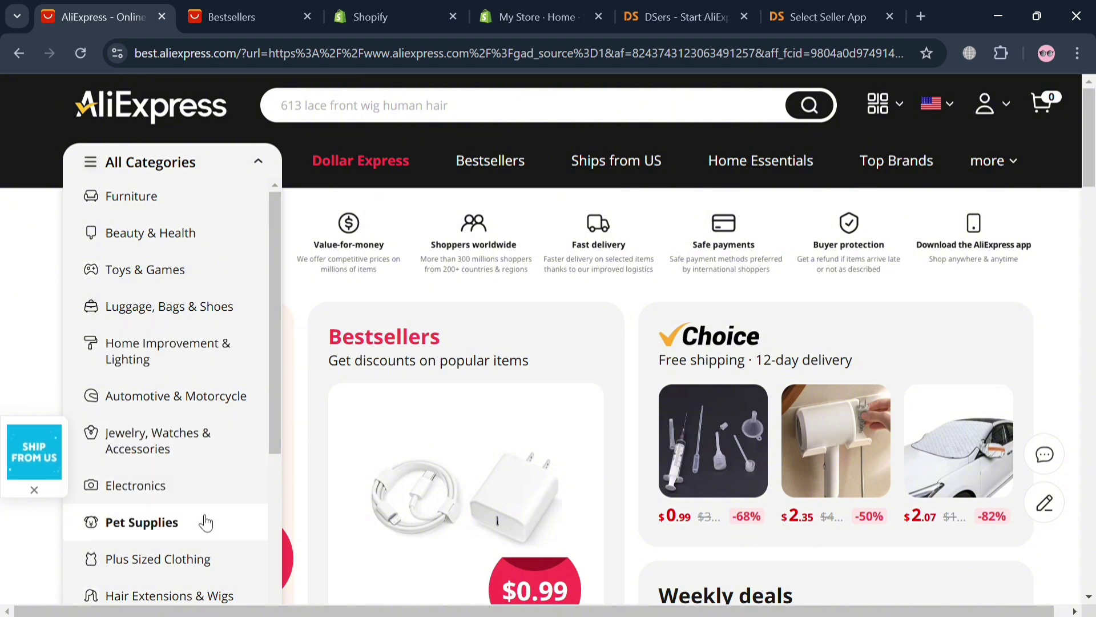
mouse_move(260, 451)
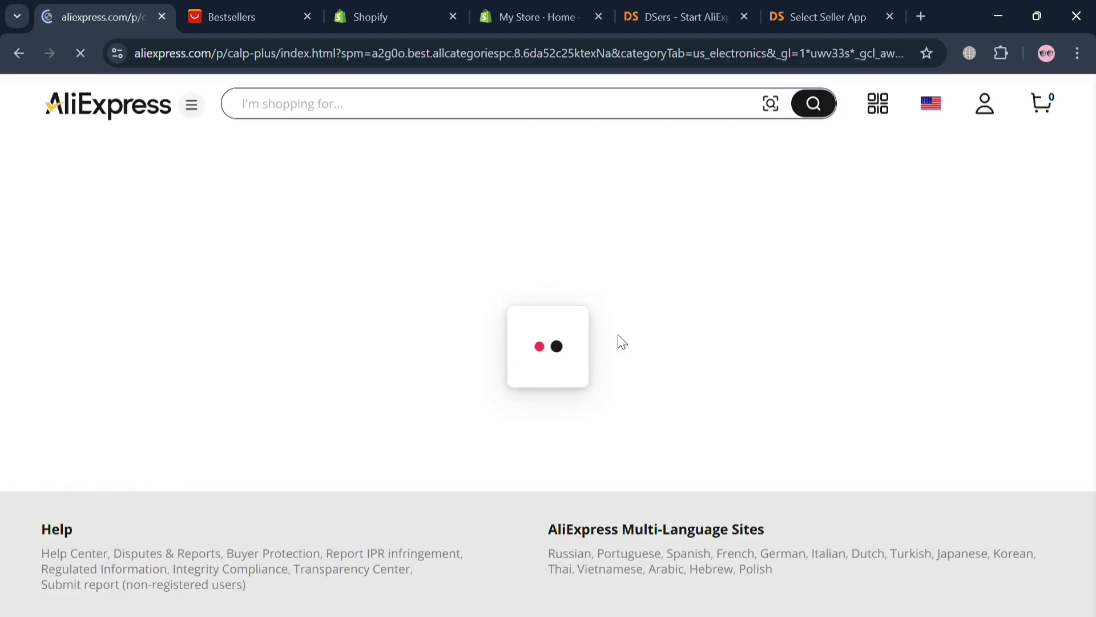
scroll(623, 342, down, 6)
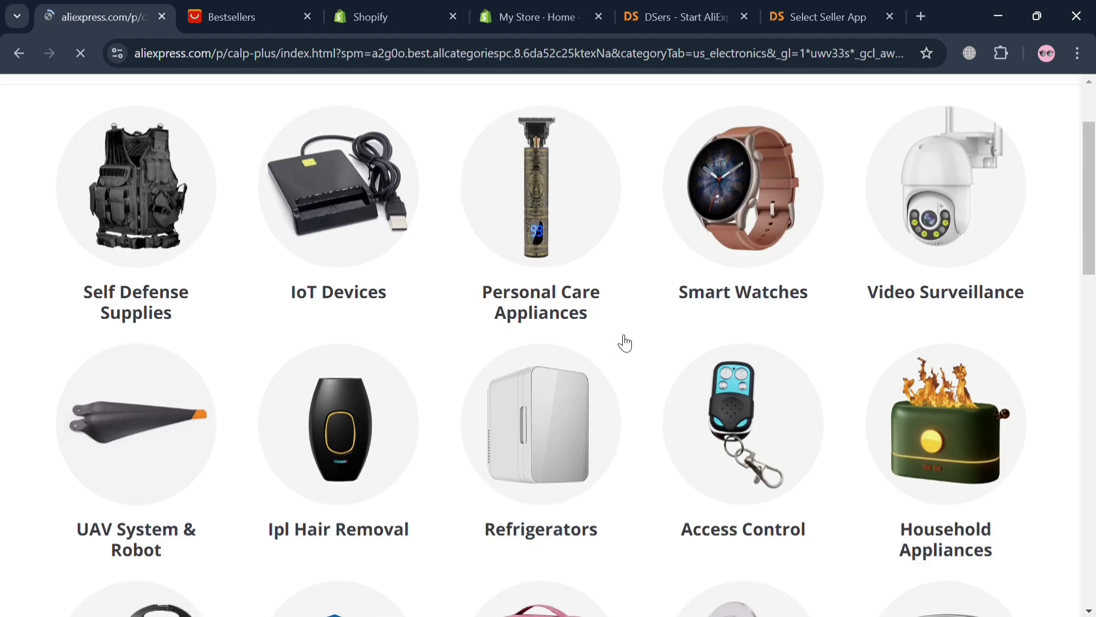
scroll(625, 343, down, 10)
scroll(625, 342, up, 4)
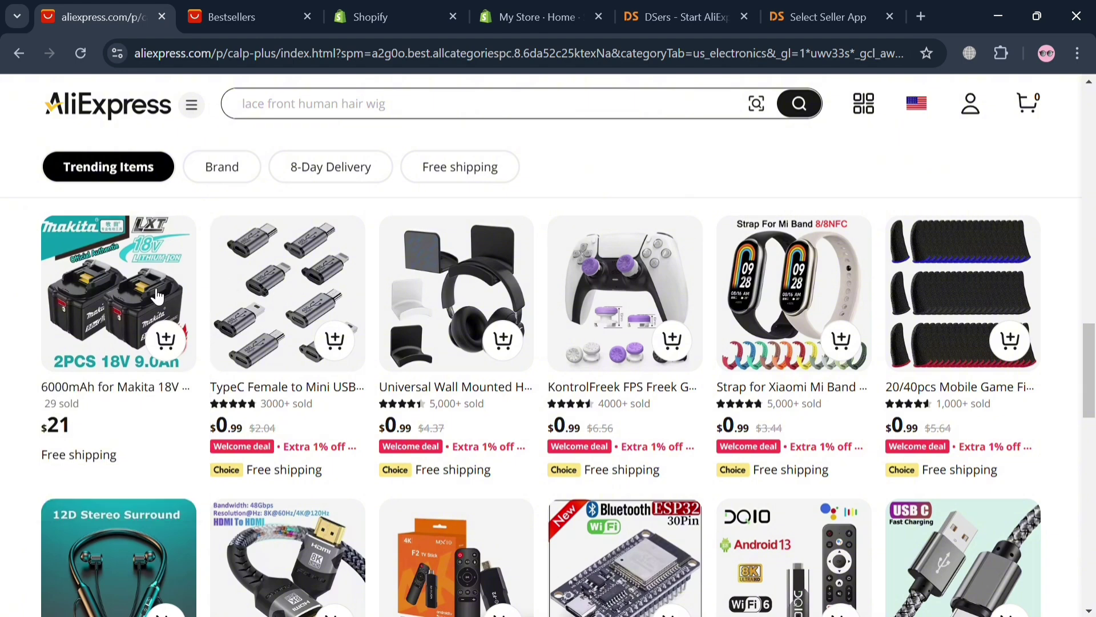
click(126, 296)
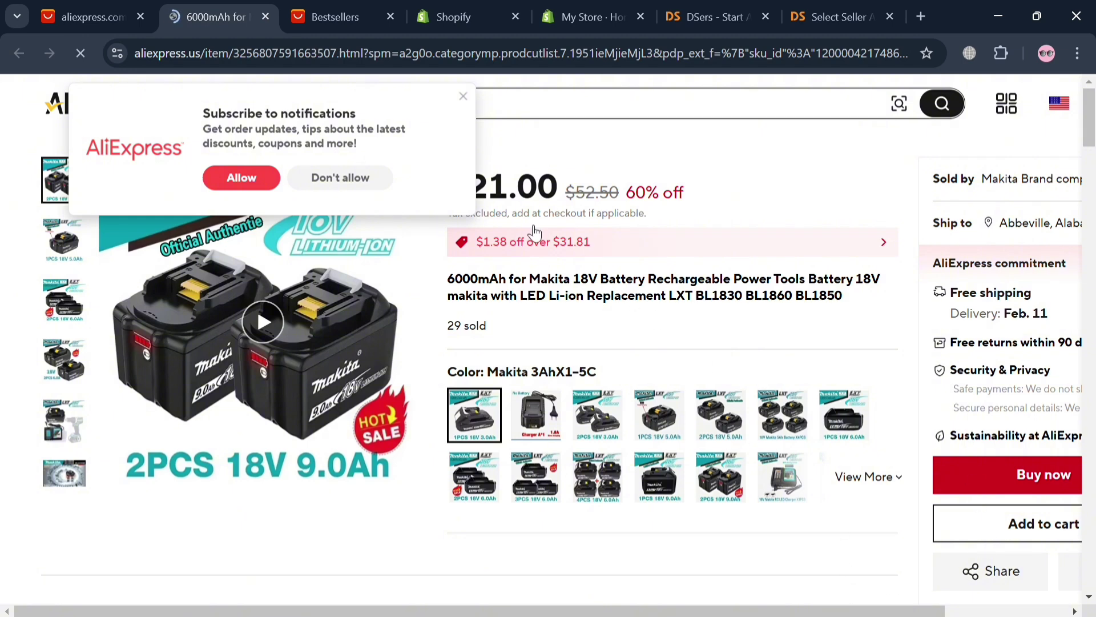
Dismiss the notifications prompt on the 6000mAh Makita 18V battery listing
click(463, 97)
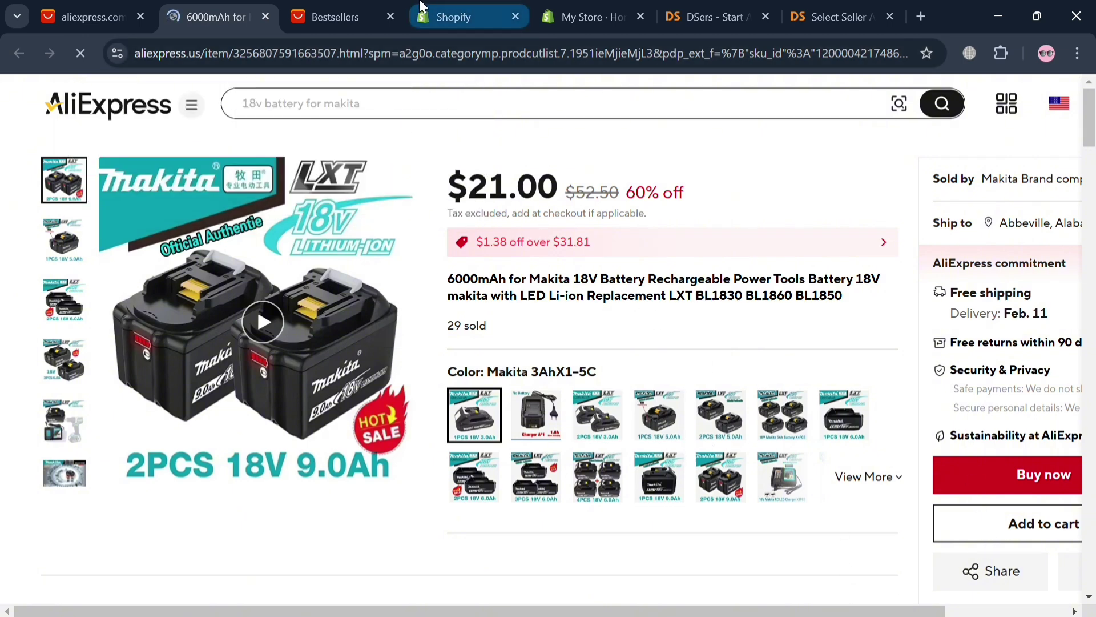
Close the shopify.com marketing tab, keeping the My Store admin open, and start a new product
click(465, 7)
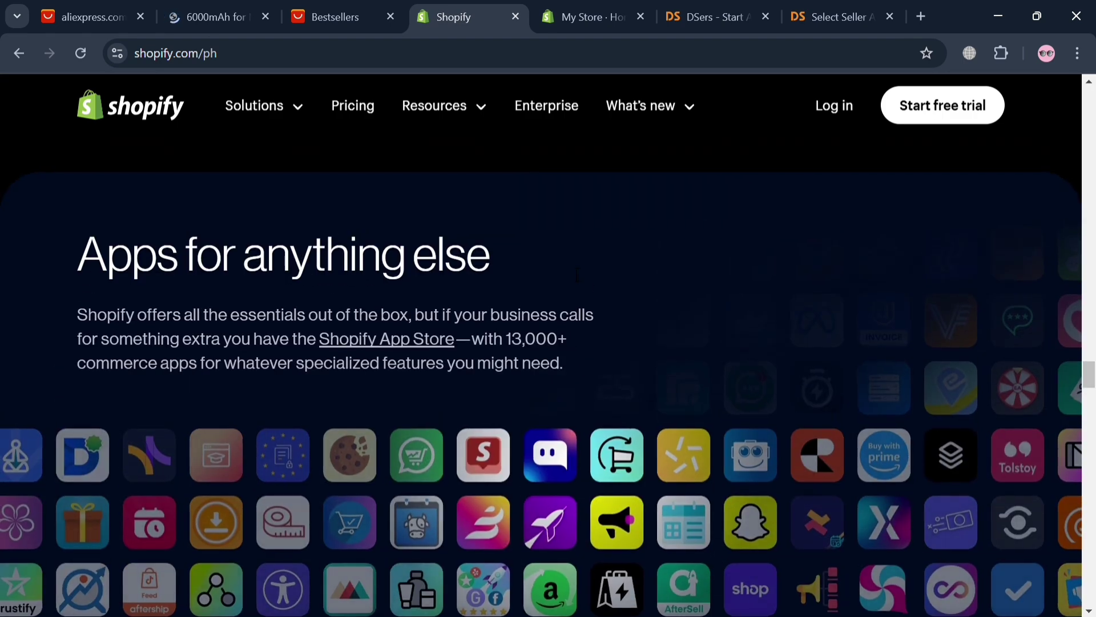
click(550, 9)
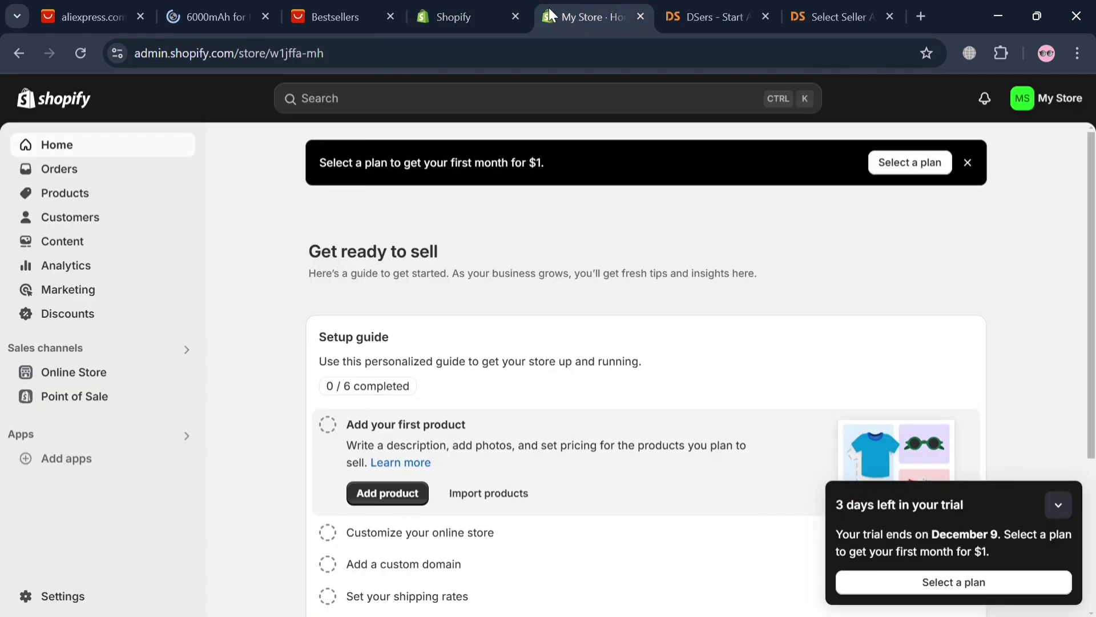
click(515, 18)
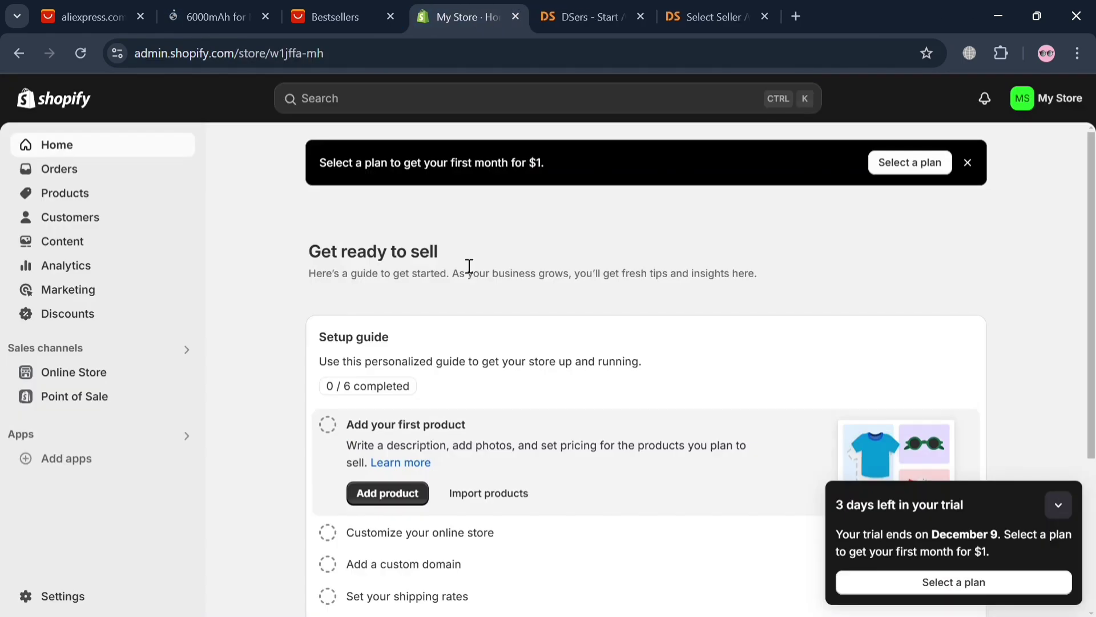
click(387, 493)
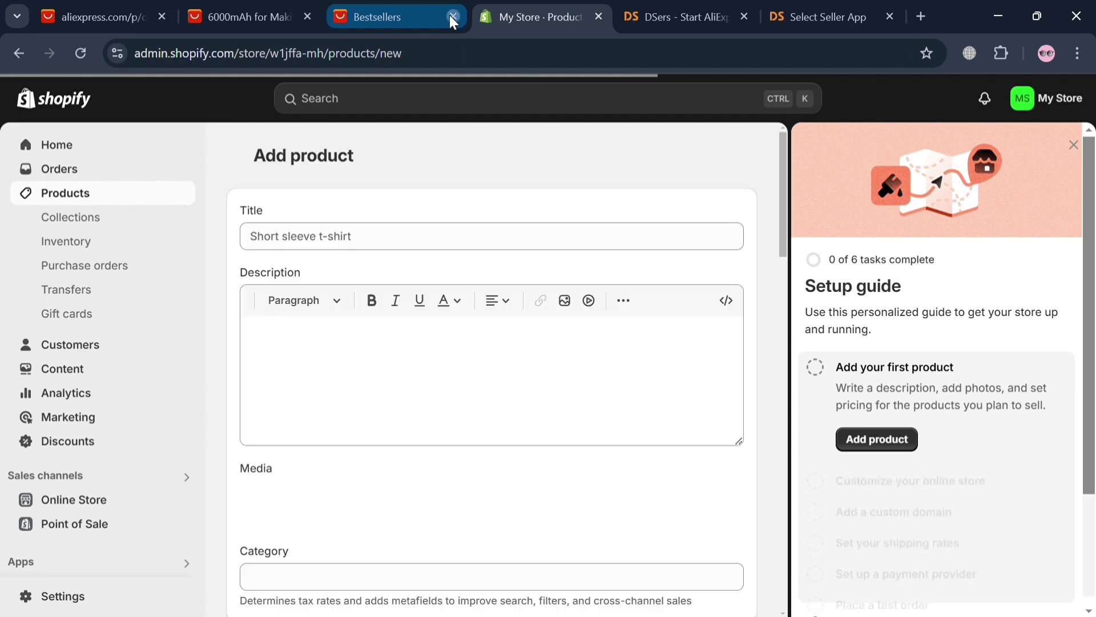
Close the Bestsellers tab and paste the AliExpress Makita 18V battery title into the product Title
click(453, 17)
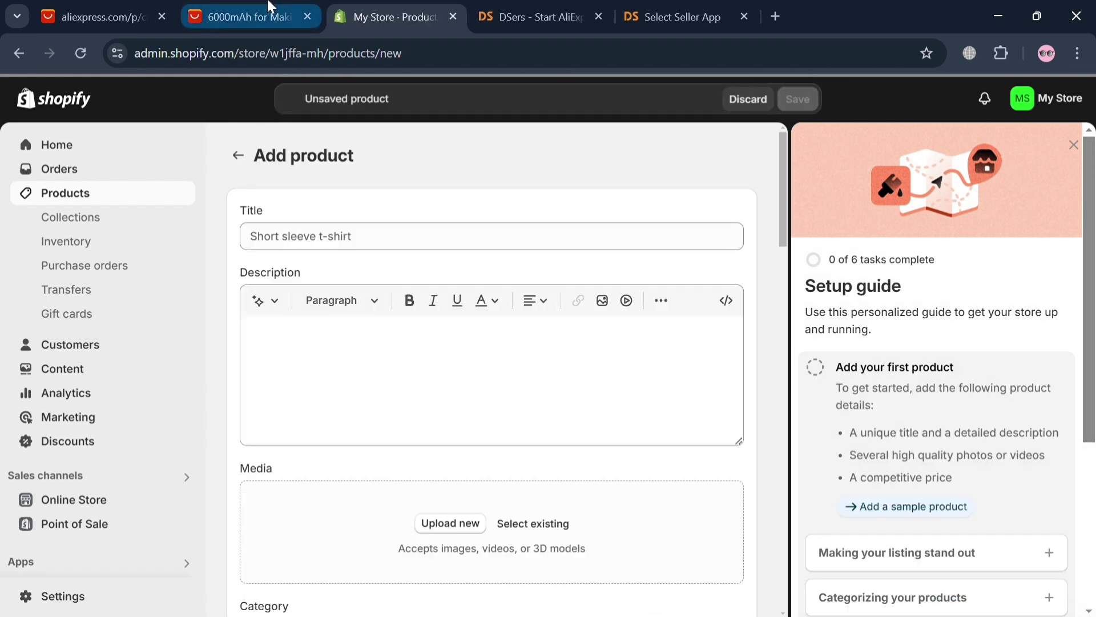
click(251, 17)
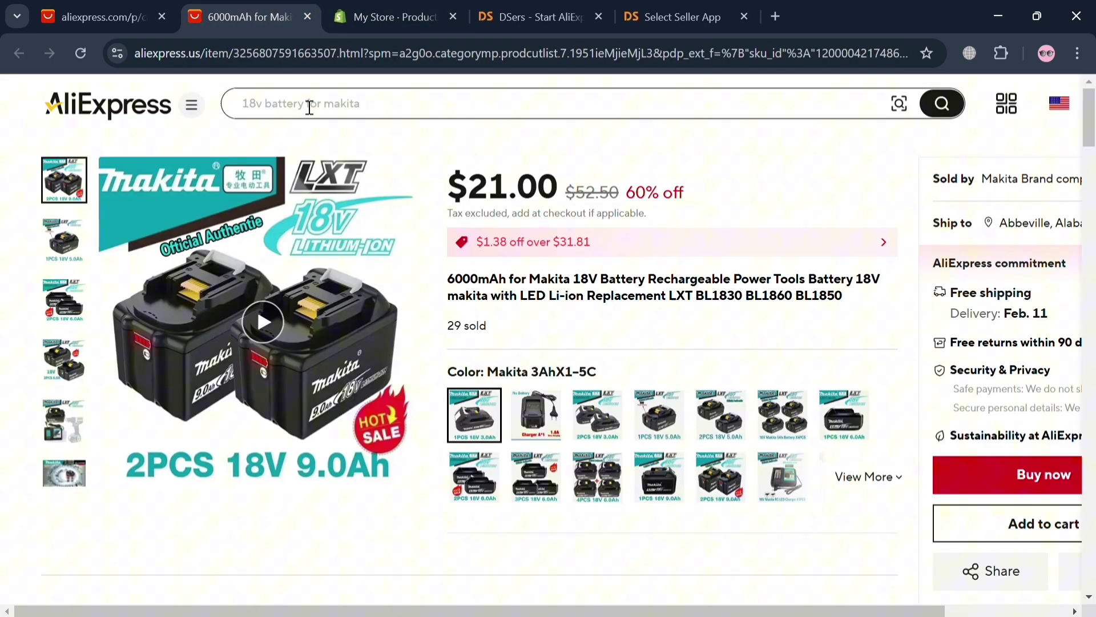
triple_click(471, 282)
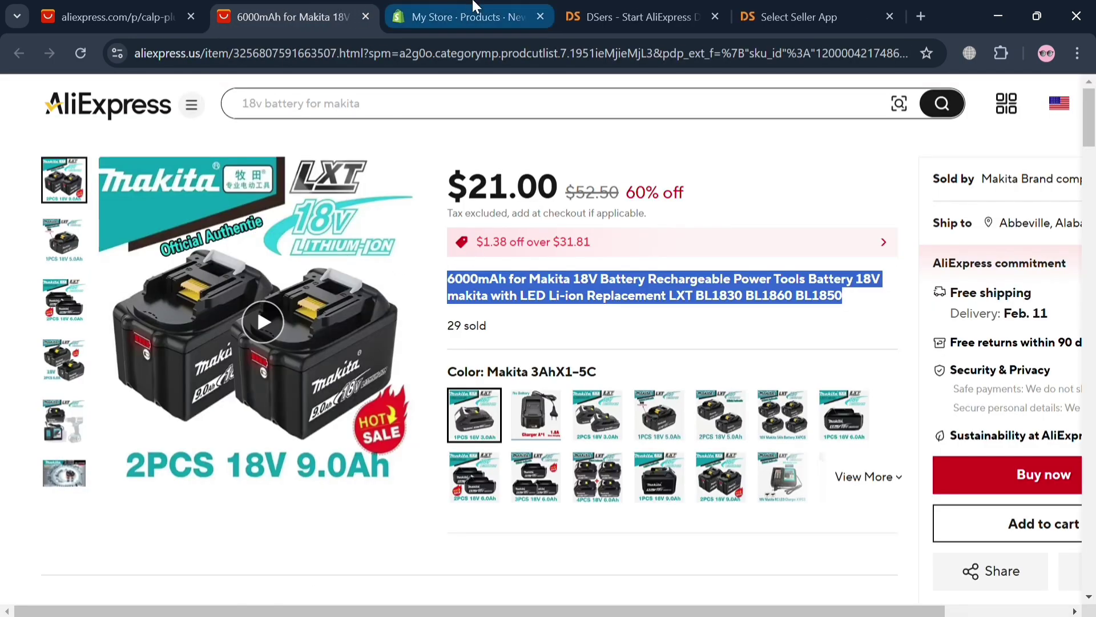
click(463, 17)
click(414, 249)
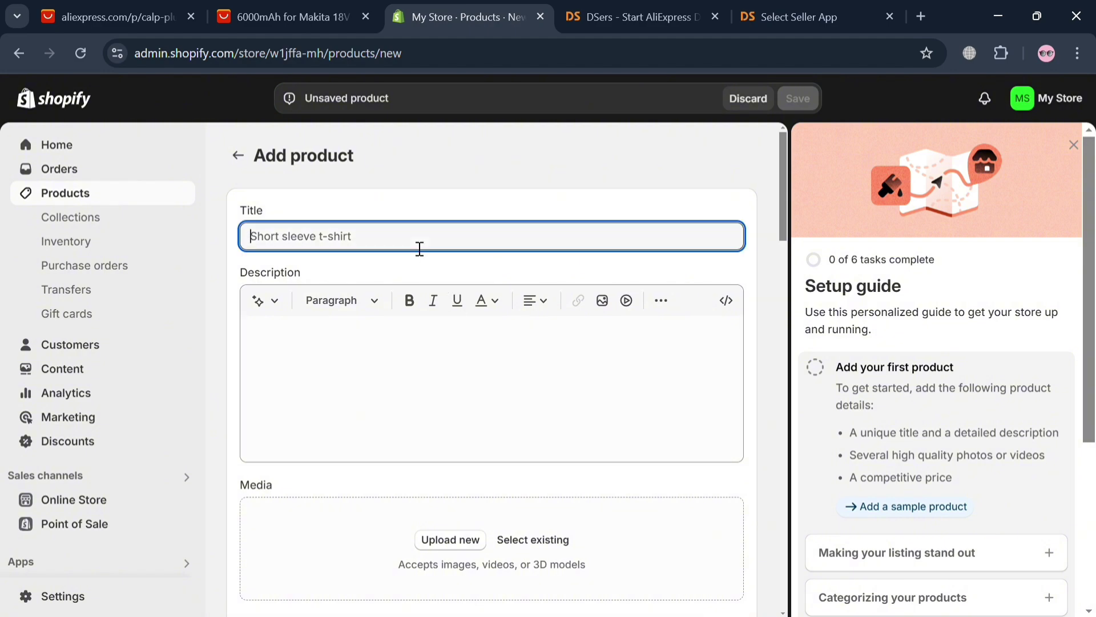
key(ctrl+v)
Put focus in the product Description and return to the AliExpress battery listing
click(468, 399)
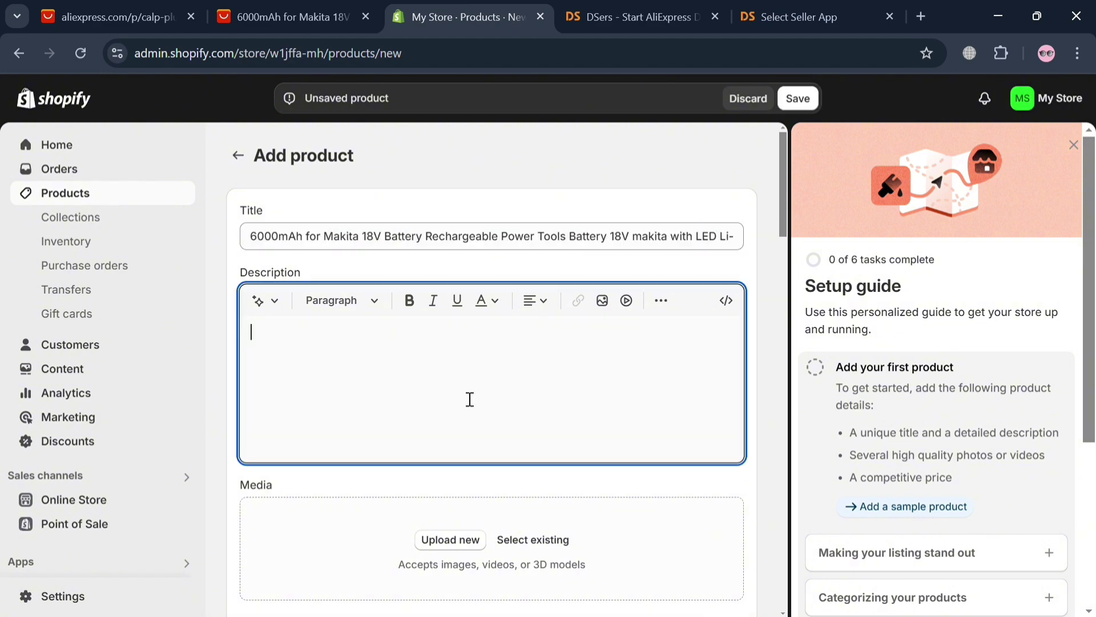
click(313, 17)
scroll(517, 255, down, 5)
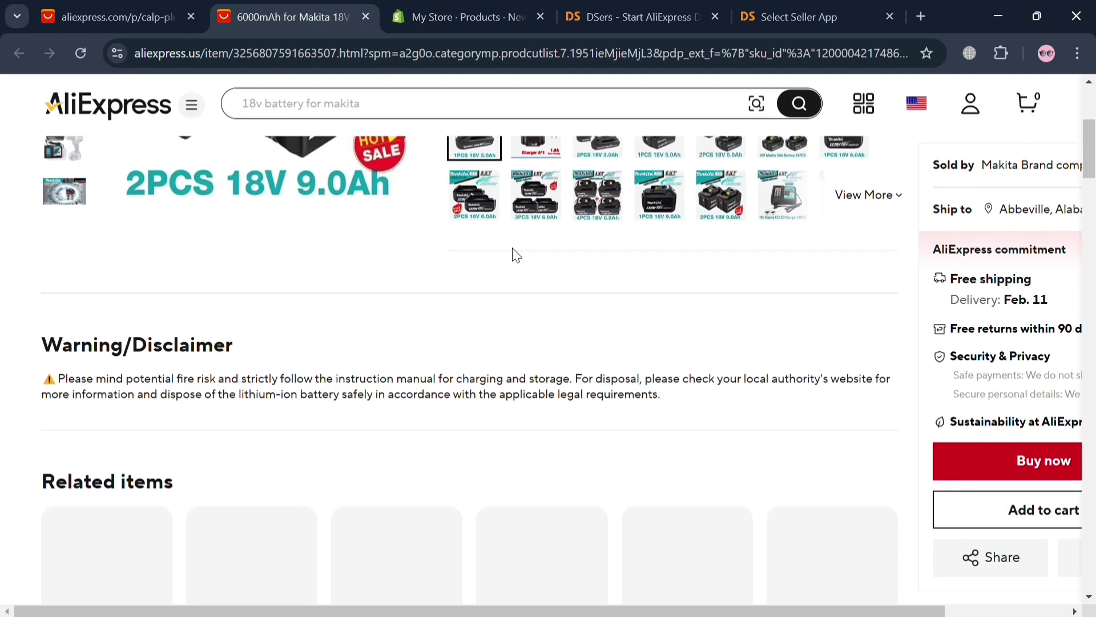
Select and copy the battery specification text from the AliExpress listing's full description
scroll(232, 375, down, 20)
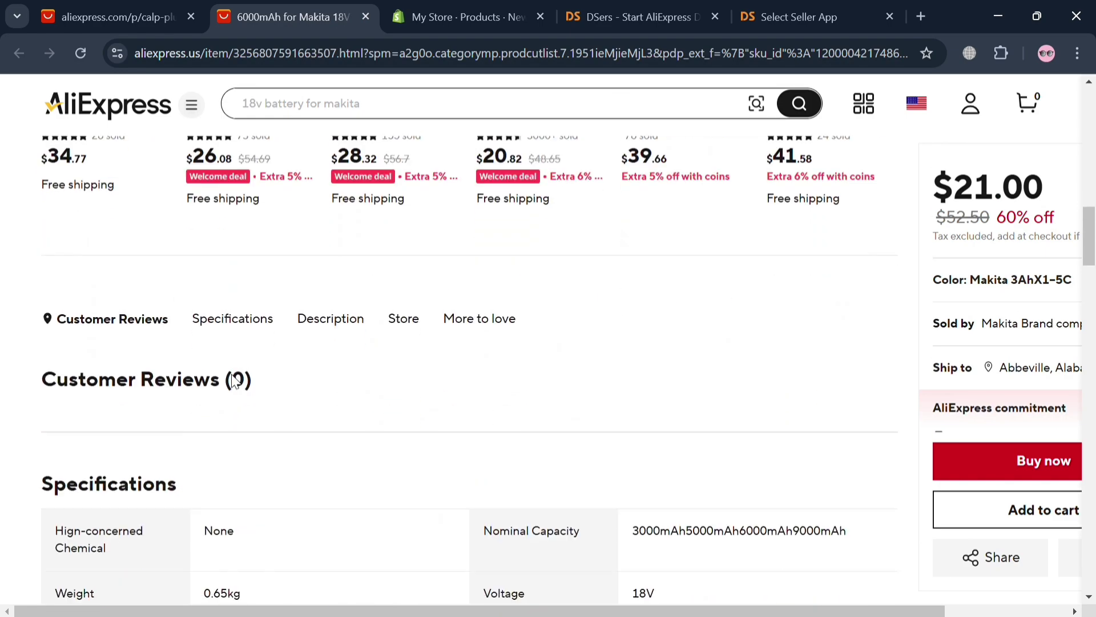
scroll(231, 375, down, 15)
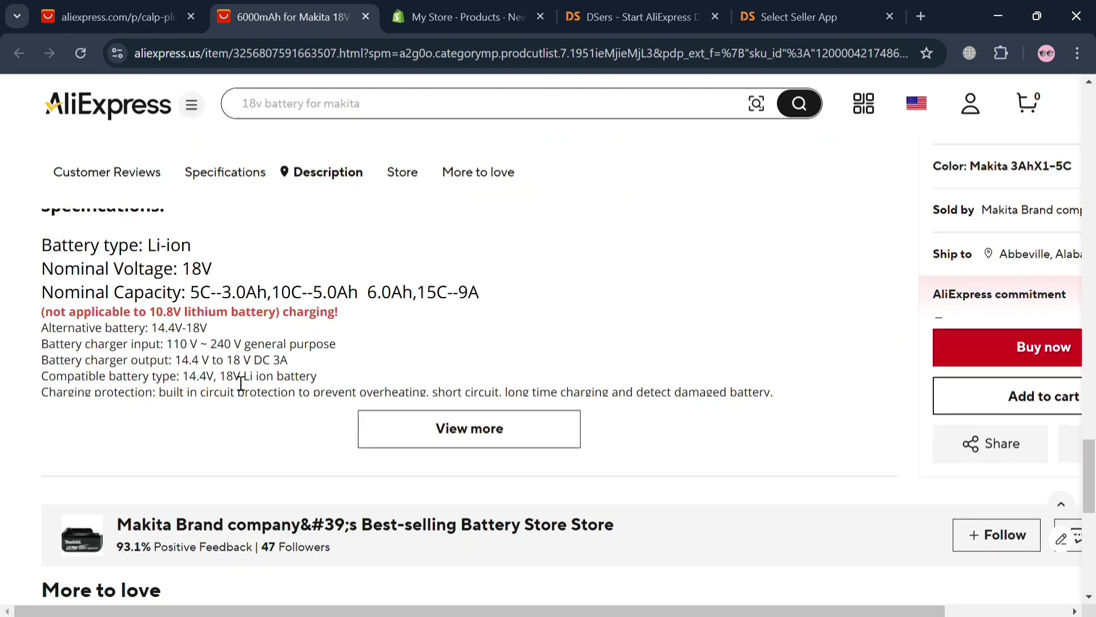
drag(38, 331, 524, 431)
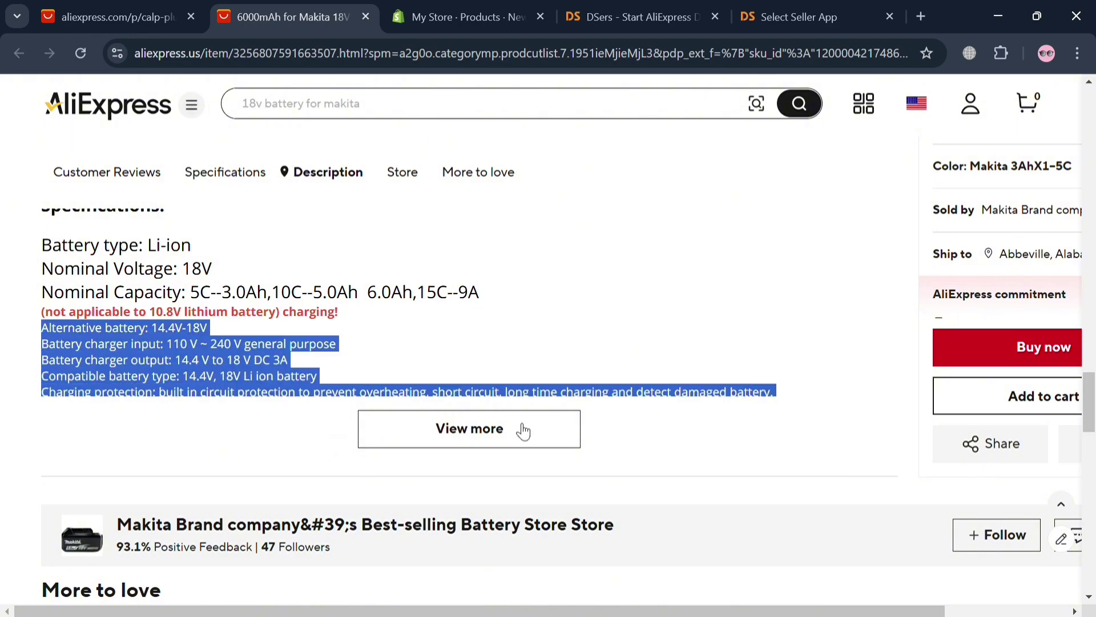
click(550, 426)
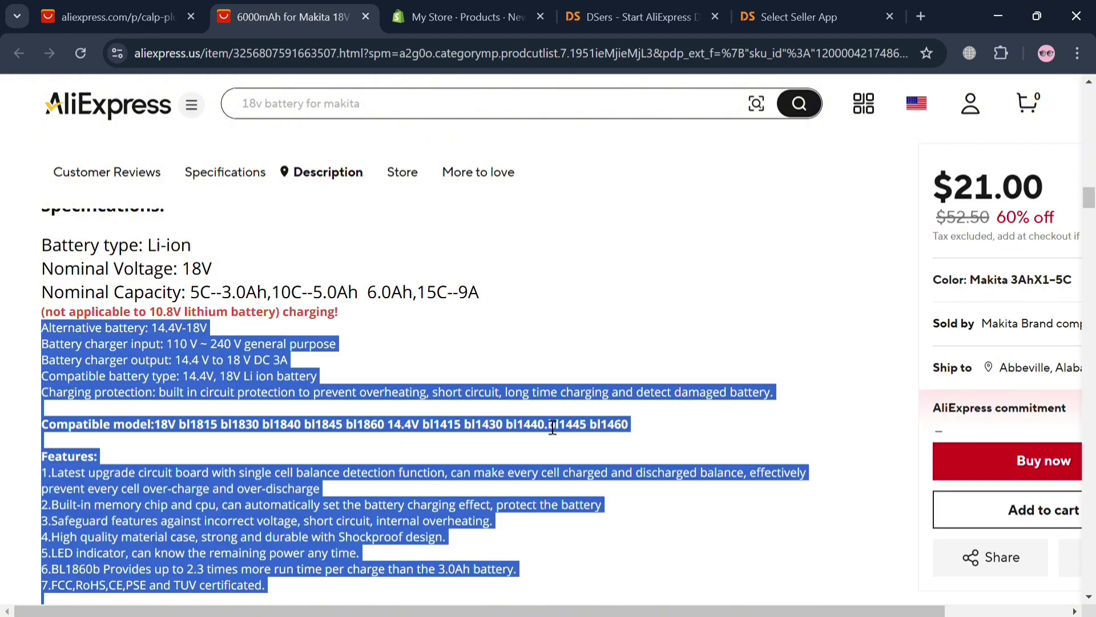
scroll(405, 402, down, 5)
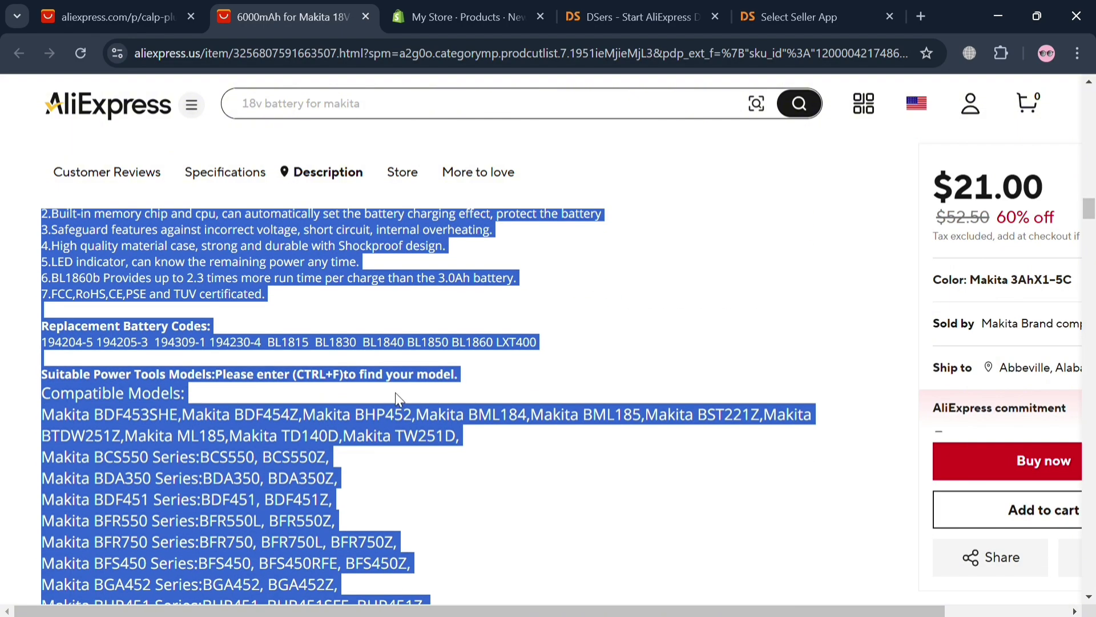
Paste the copied battery details into the Shopify product description, then return to AliExpress
click(526, 9)
key(ctrl+v)
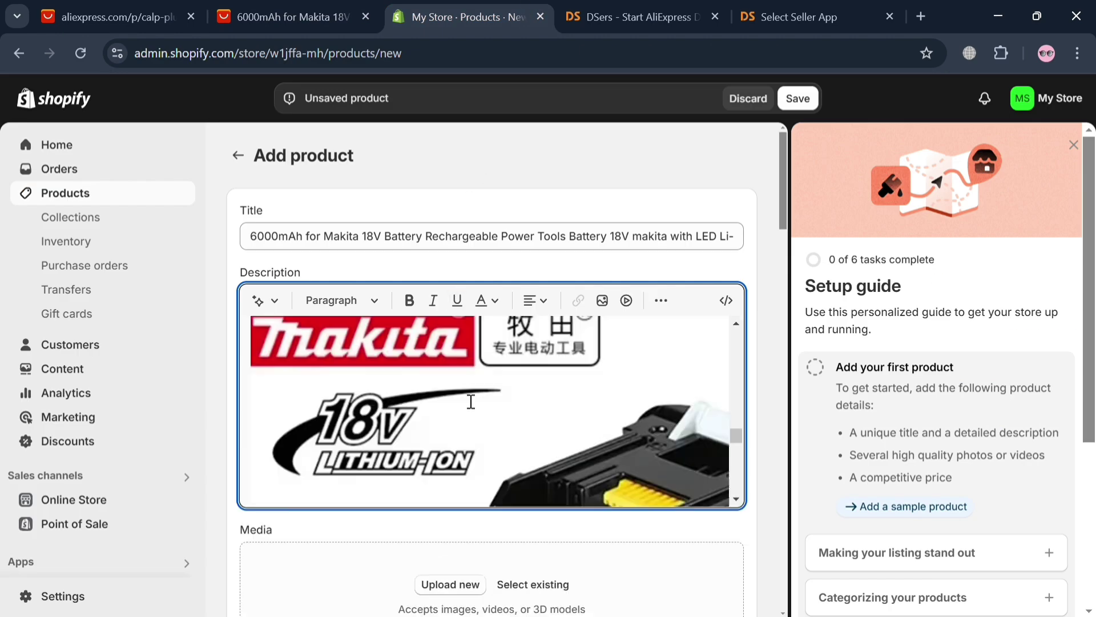
scroll(482, 440, down, 10)
scroll(484, 438, up, 10)
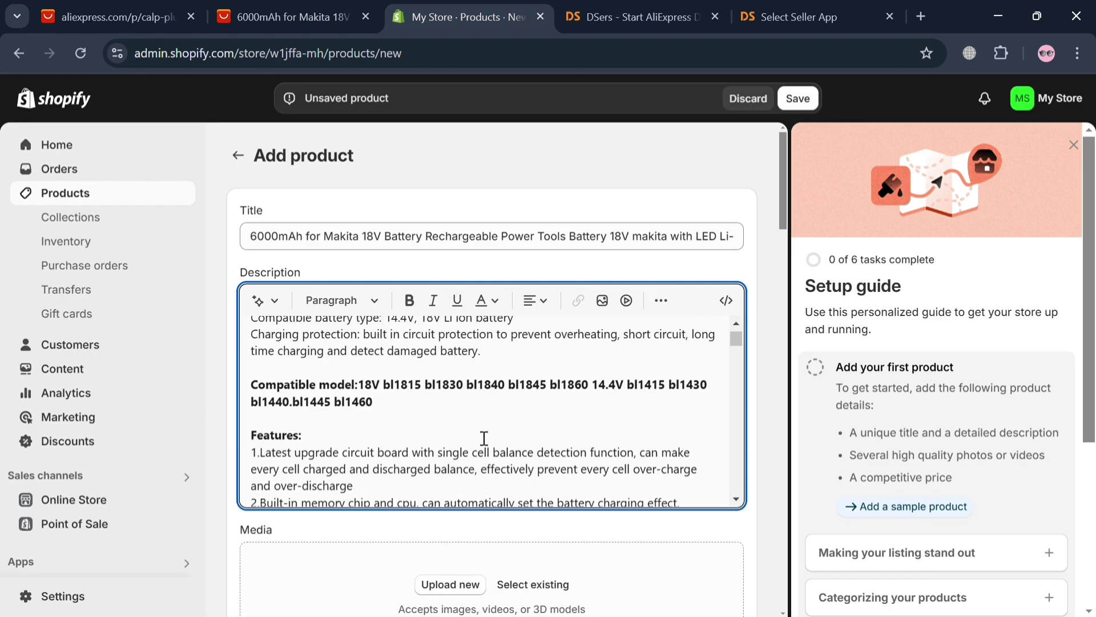
scroll(484, 438, down, 10)
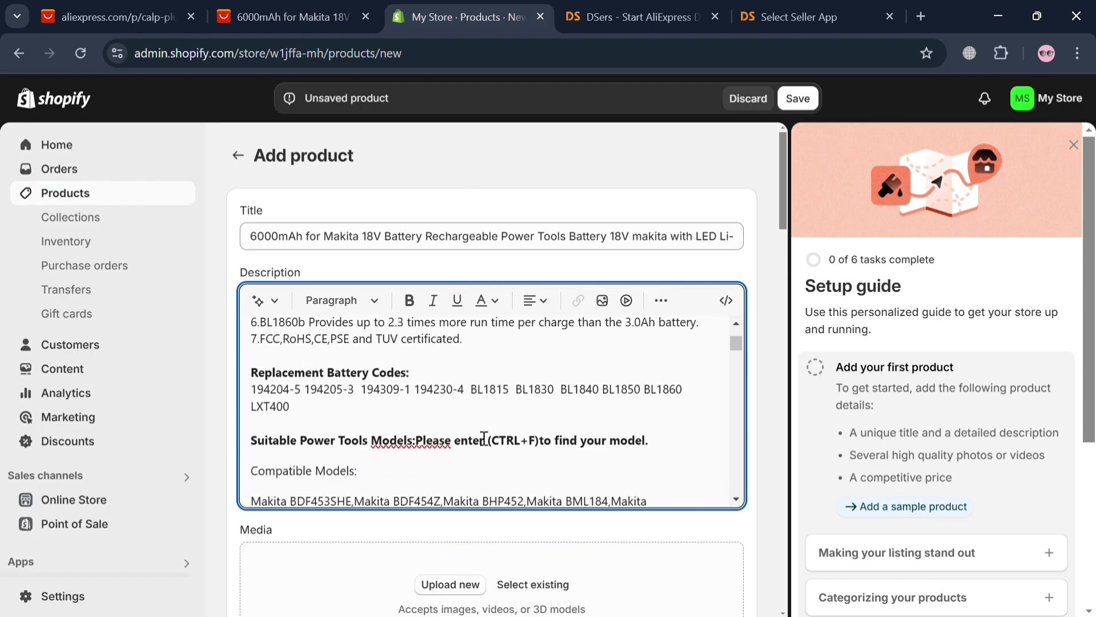
scroll(714, 574, down, 3)
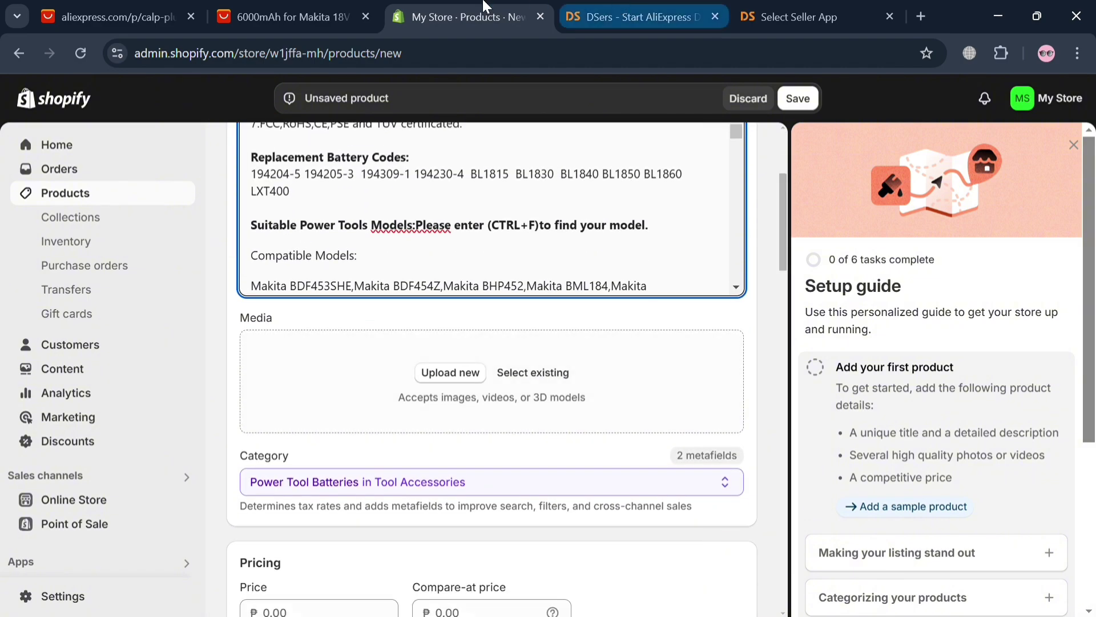
click(327, 15)
scroll(481, 416, up, 15)
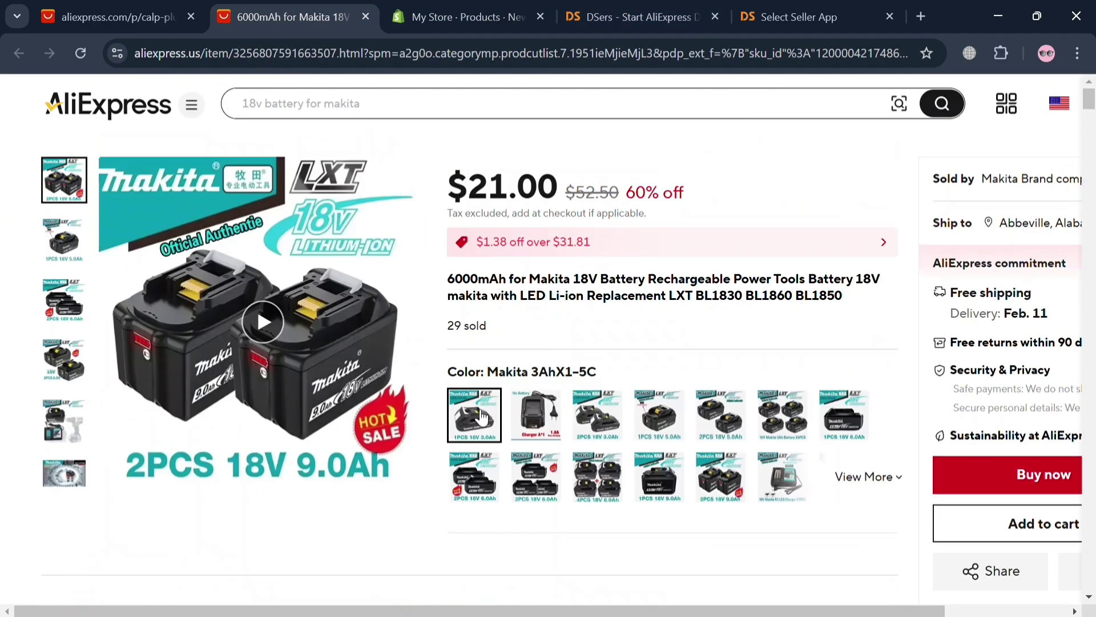
Choose the 1.8A Slow Charger option ($12.15), view the 3.0Ah photo, then return to Shopify
click(531, 414)
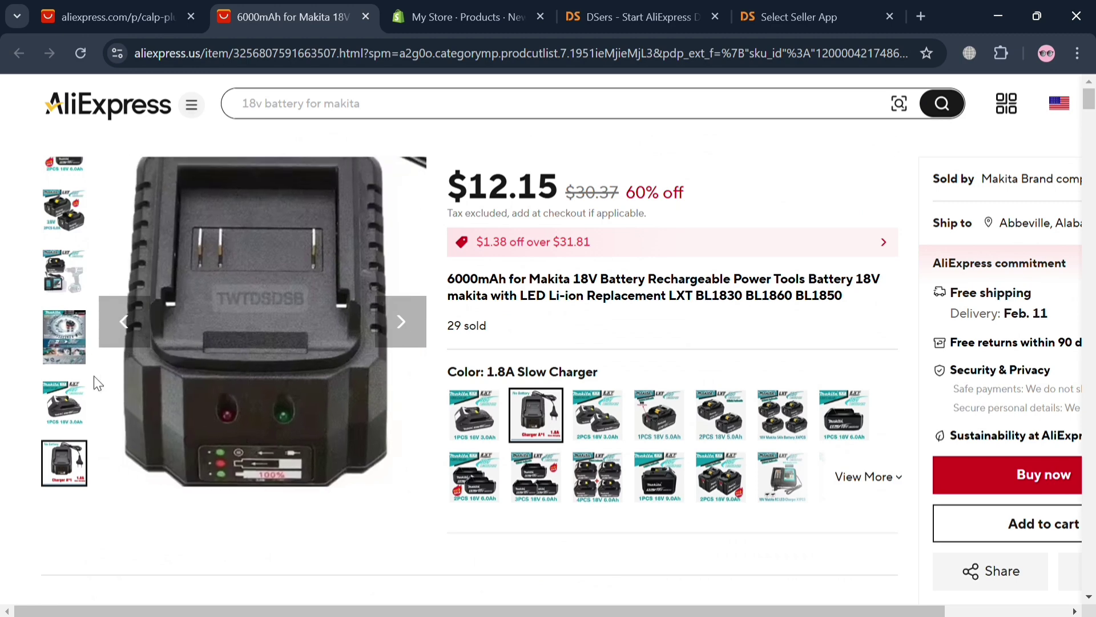
click(64, 402)
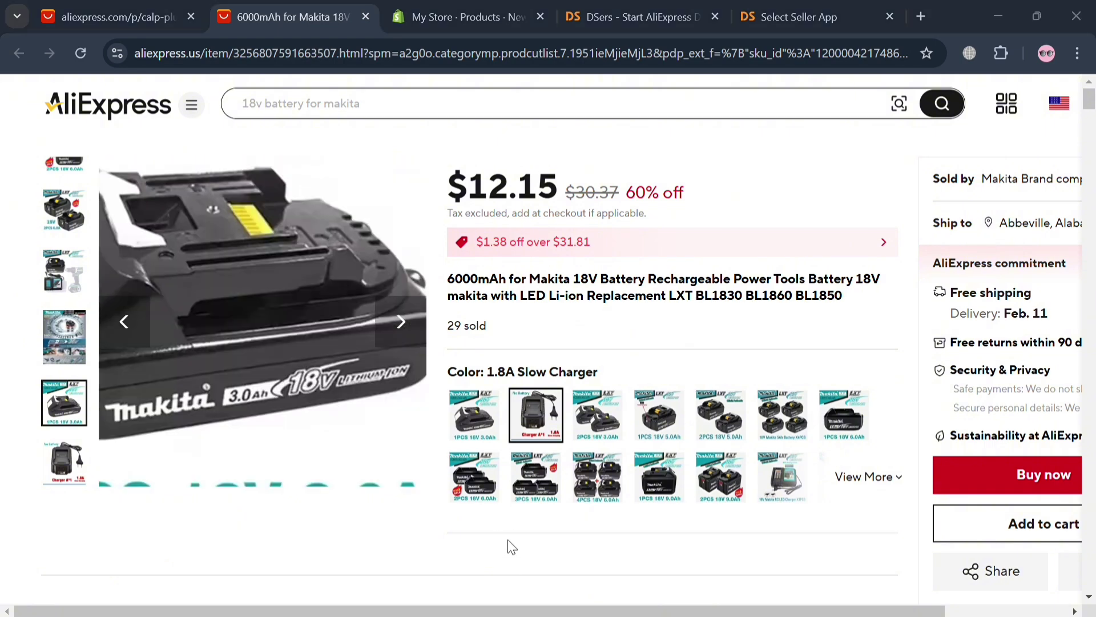
click(519, 583)
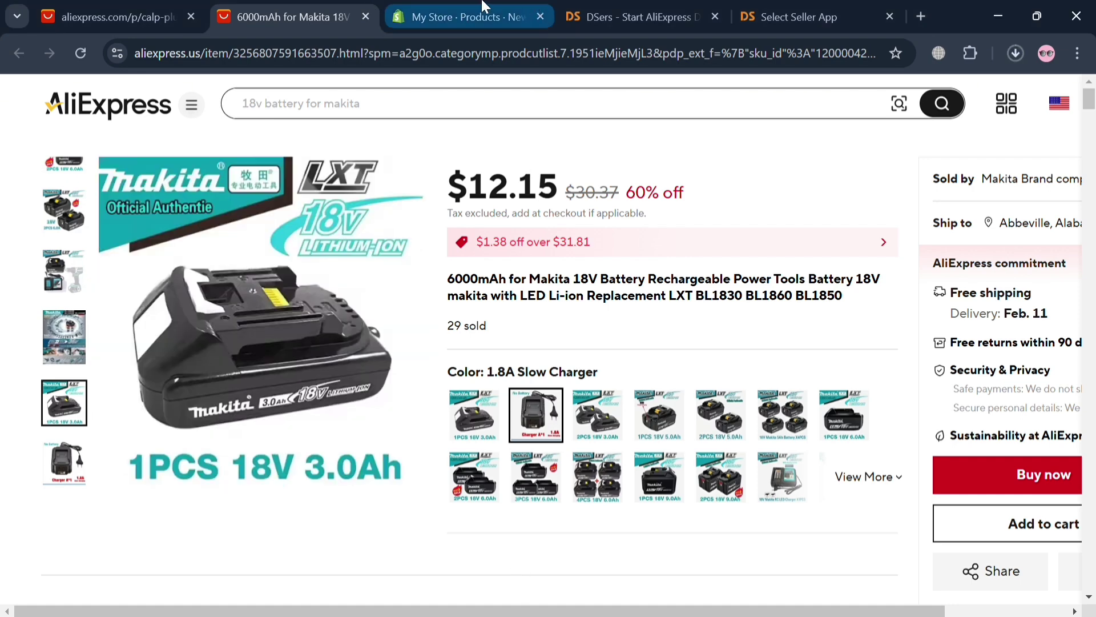
click(484, 6)
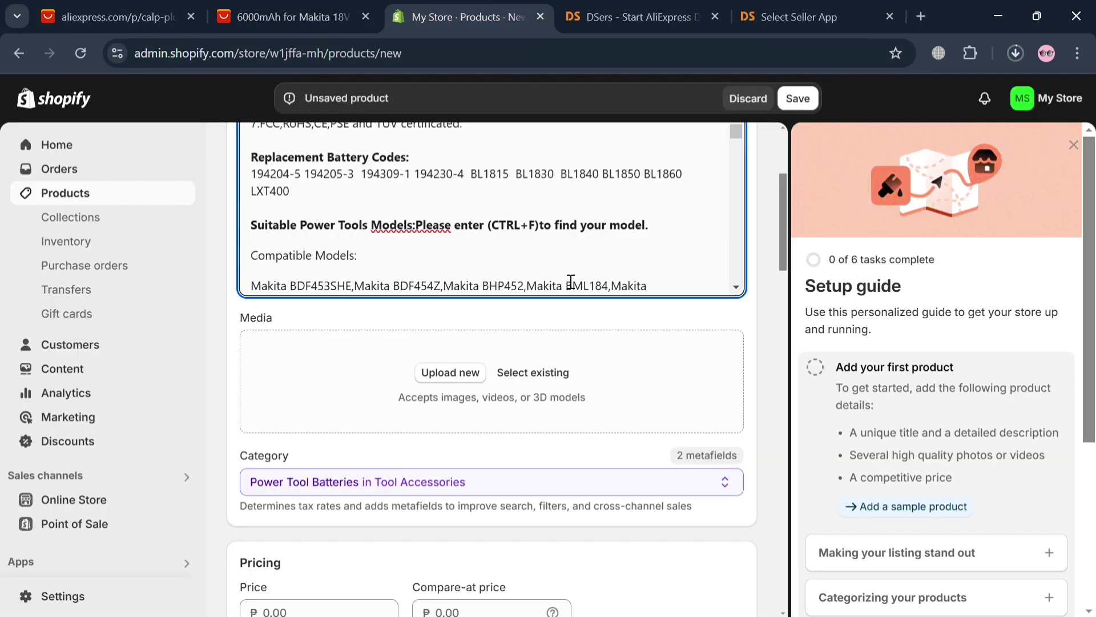
Discard the unsaved Makita battery product in Shopify and bring up the DSers landing page
scroll(471, 387, down, 7)
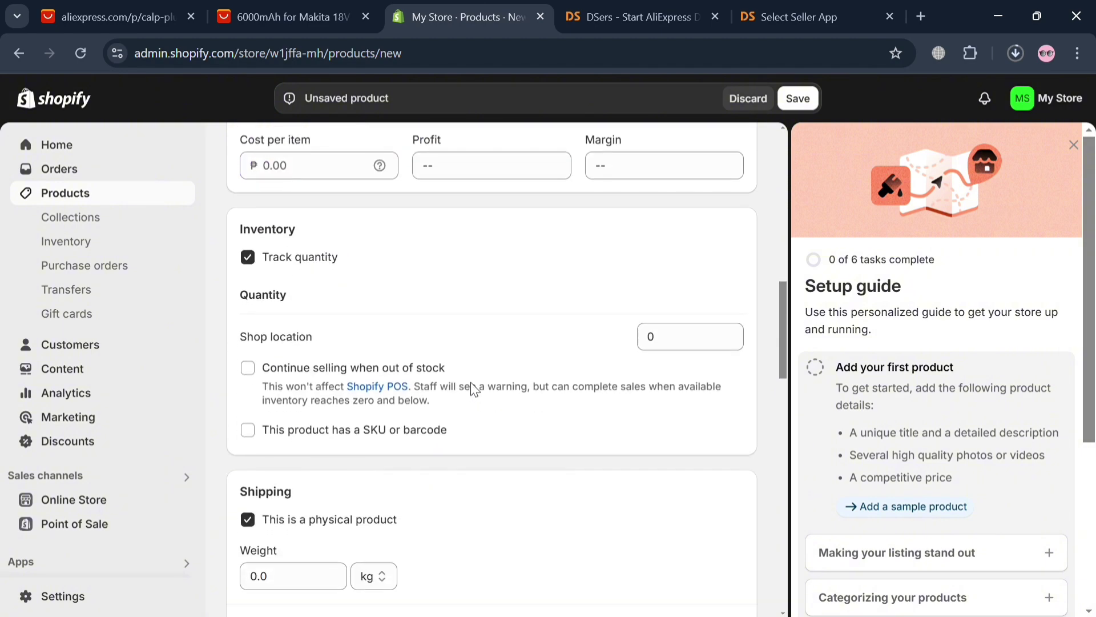
scroll(471, 387, up, 2)
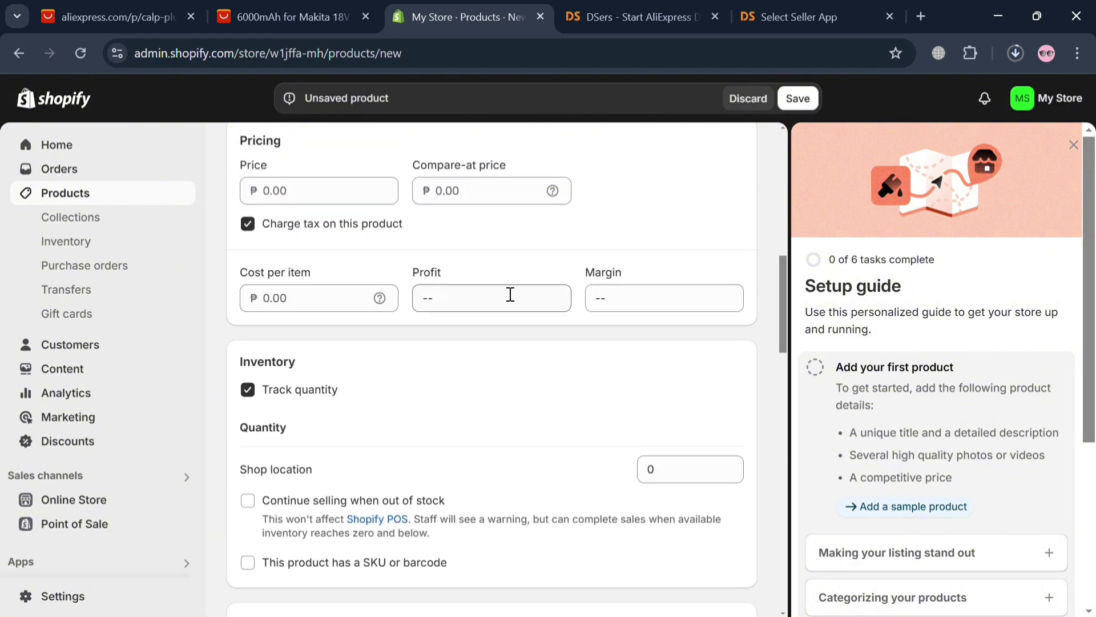
scroll(586, 345, down, 3)
scroll(585, 346, down, 15)
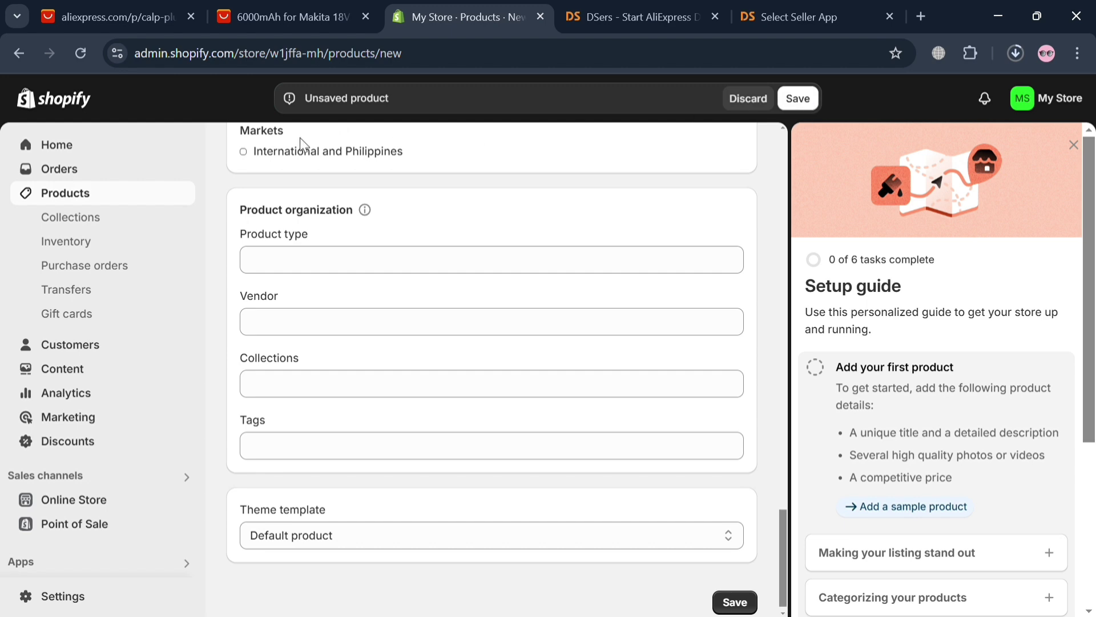
click(78, 151)
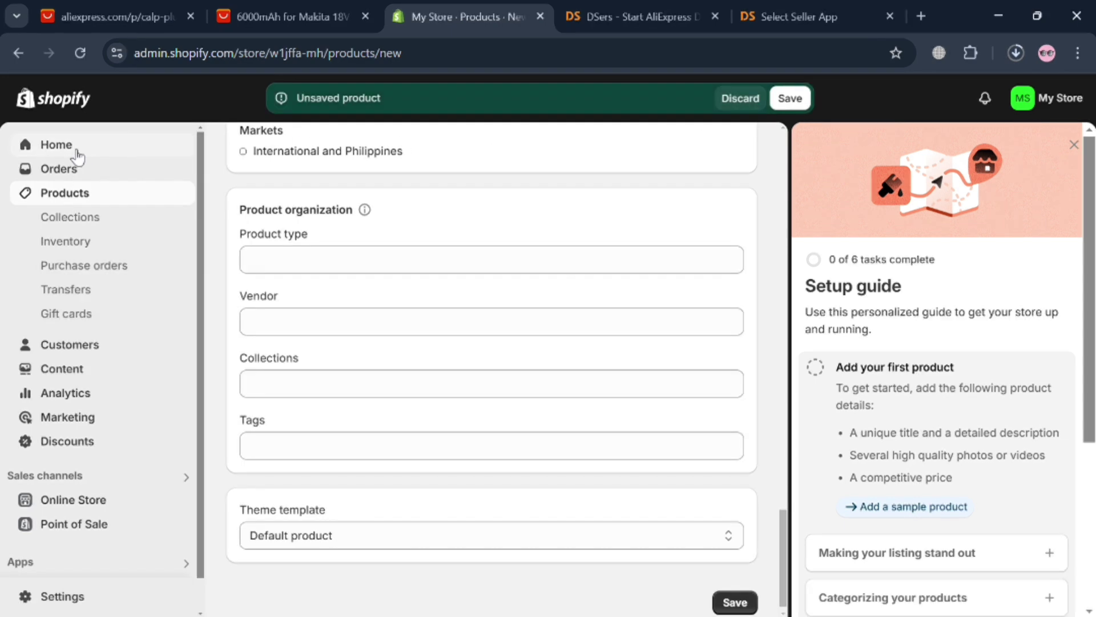
click(748, 98)
click(289, 17)
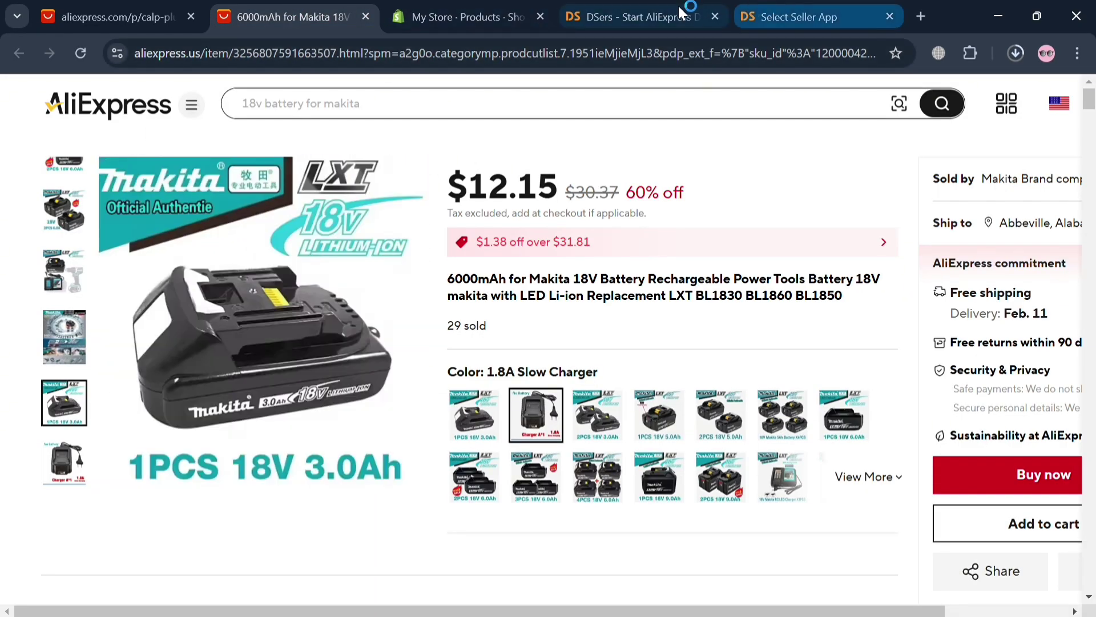
click(652, 6)
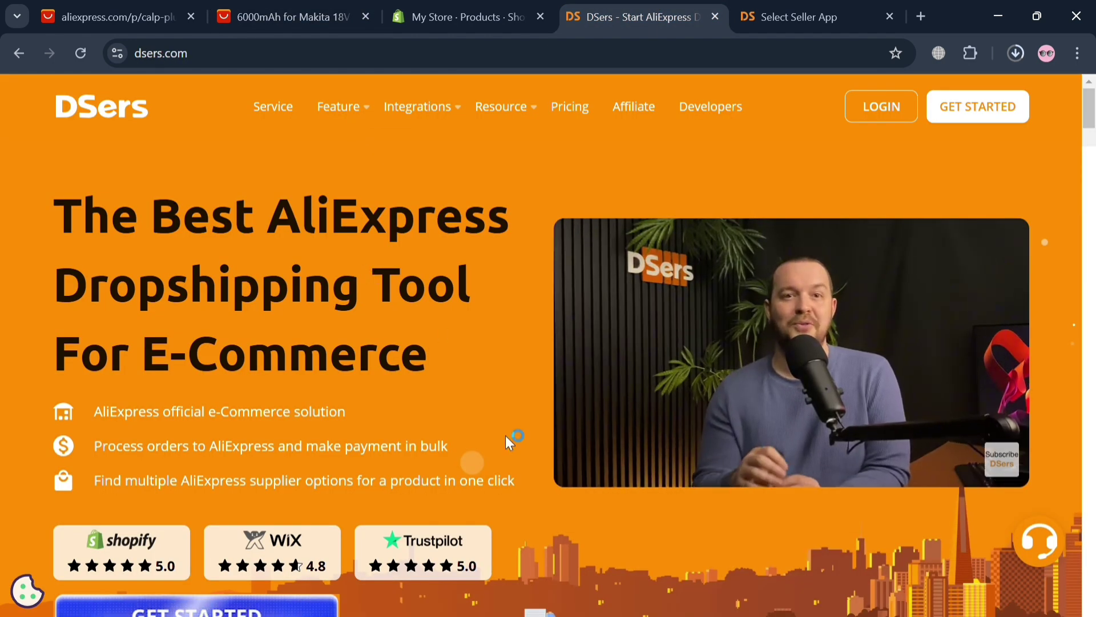
Browse dsers.com, then switch to the 'Select Seller App' platform selection page
scroll(506, 435, down, 7)
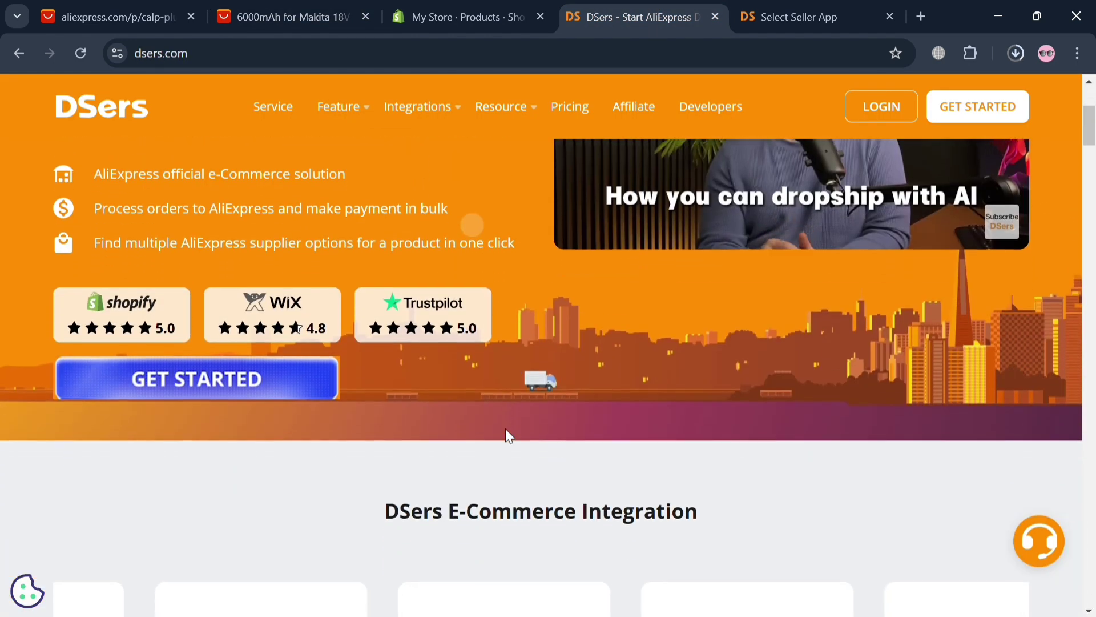
scroll(512, 437, down, 20)
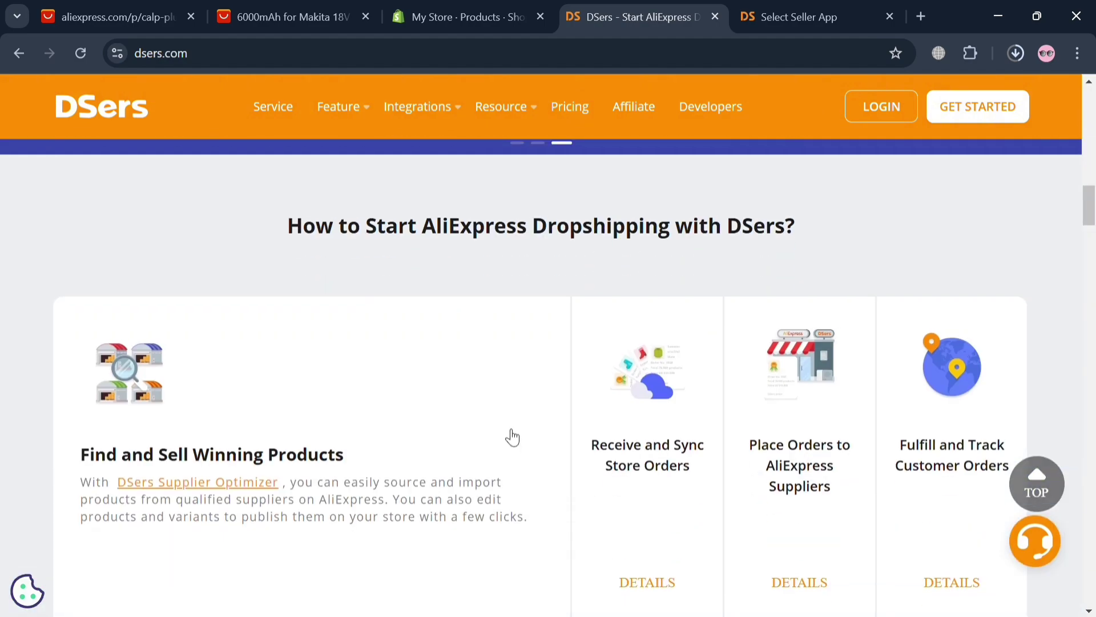
scroll(513, 436, down, 5)
scroll(510, 435, up, 20)
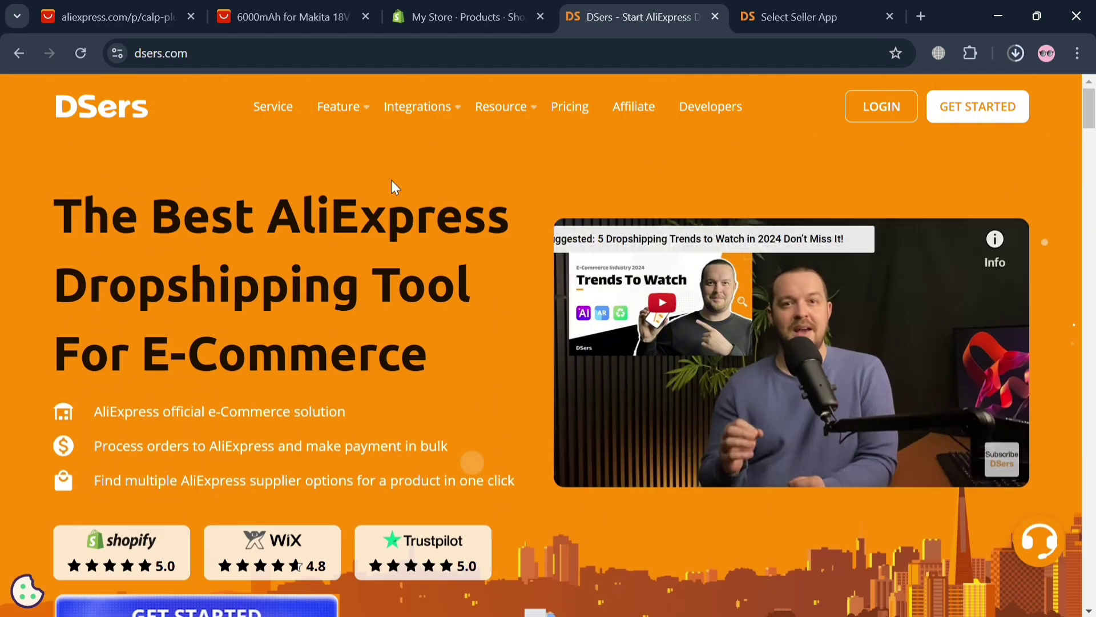
mouse_move(339, 107)
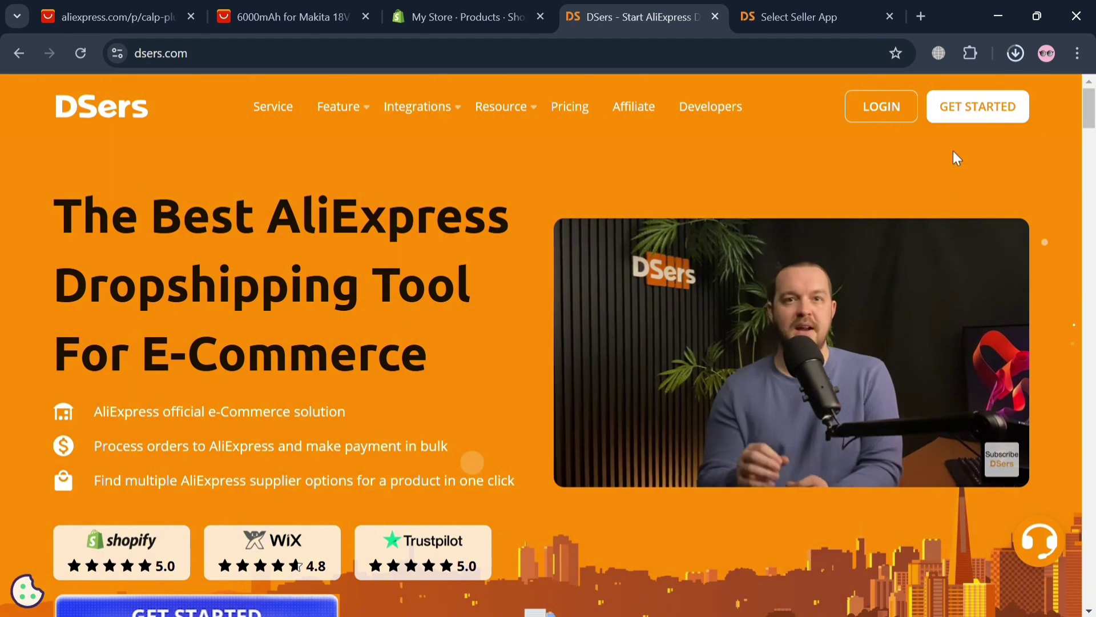
click(792, 7)
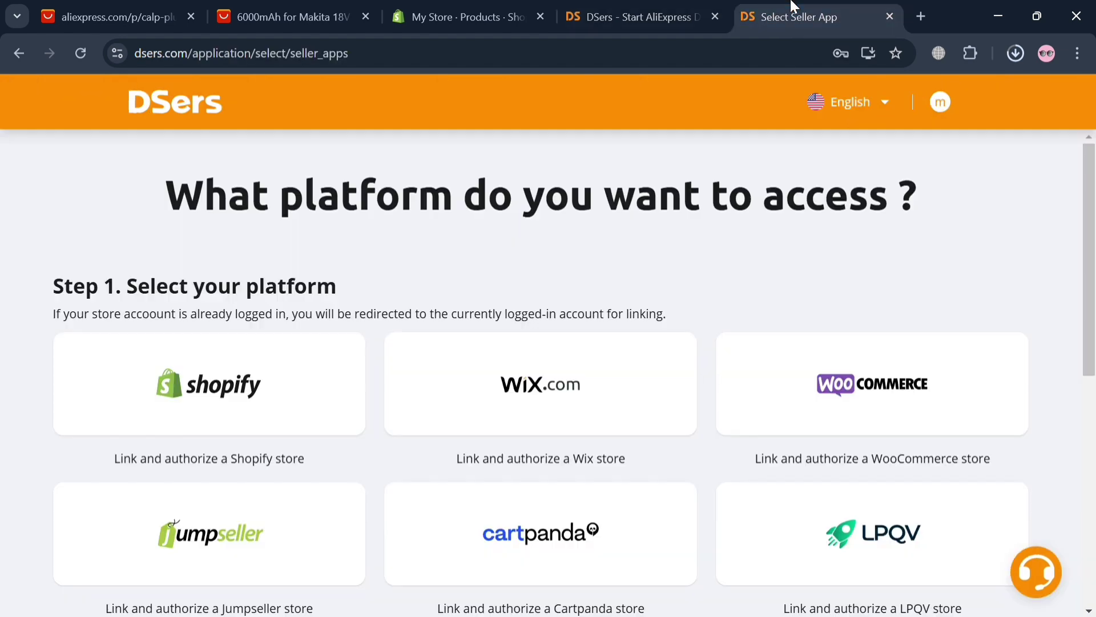
Pick Shopify as the DSers store platform and approve the DSers app's access permissions to install it
scroll(443, 266, down, 1)
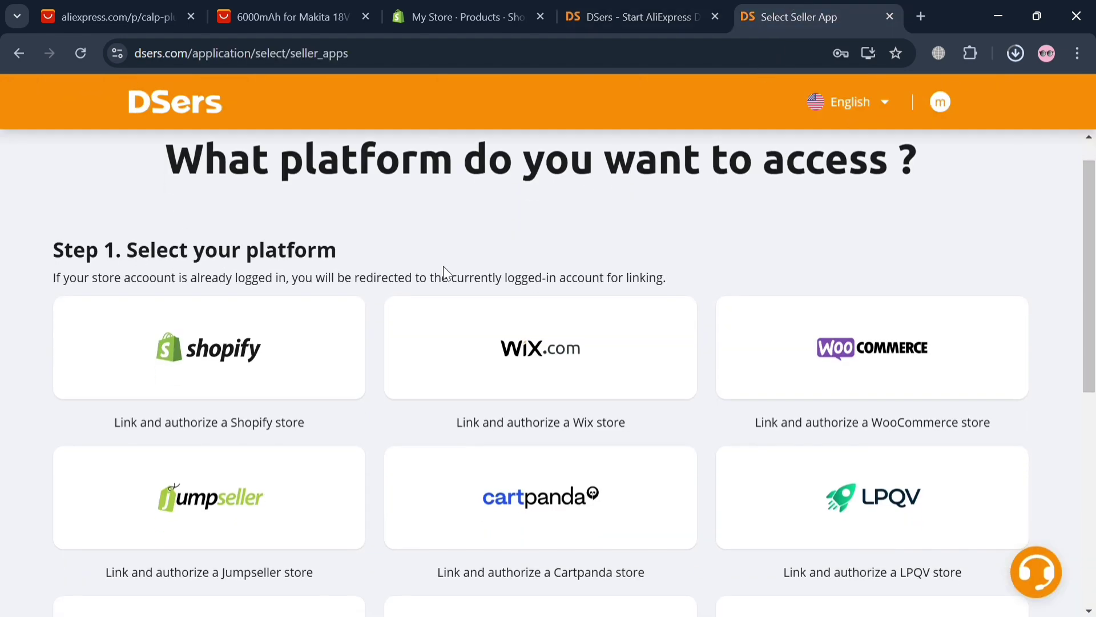
click(208, 380)
scroll(568, 448, down, 3)
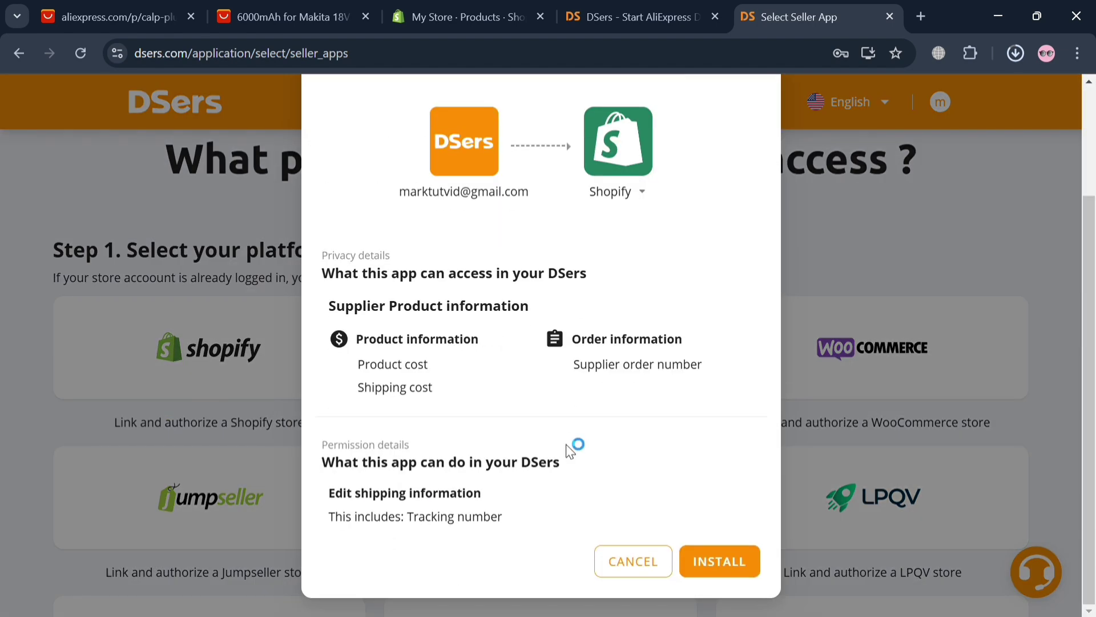
click(738, 558)
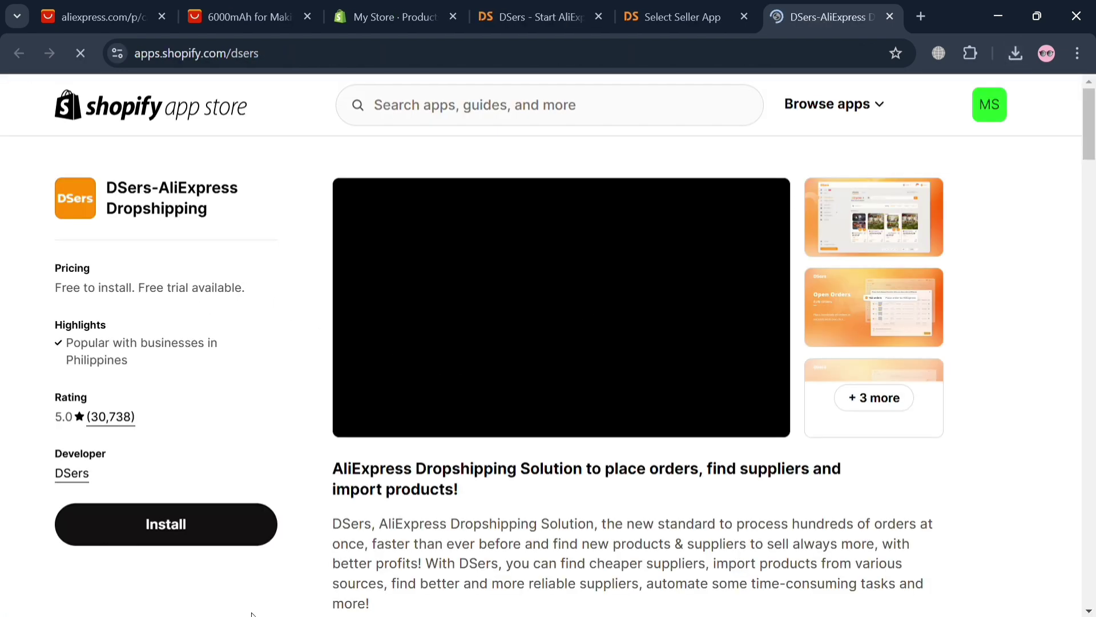
click(246, 545)
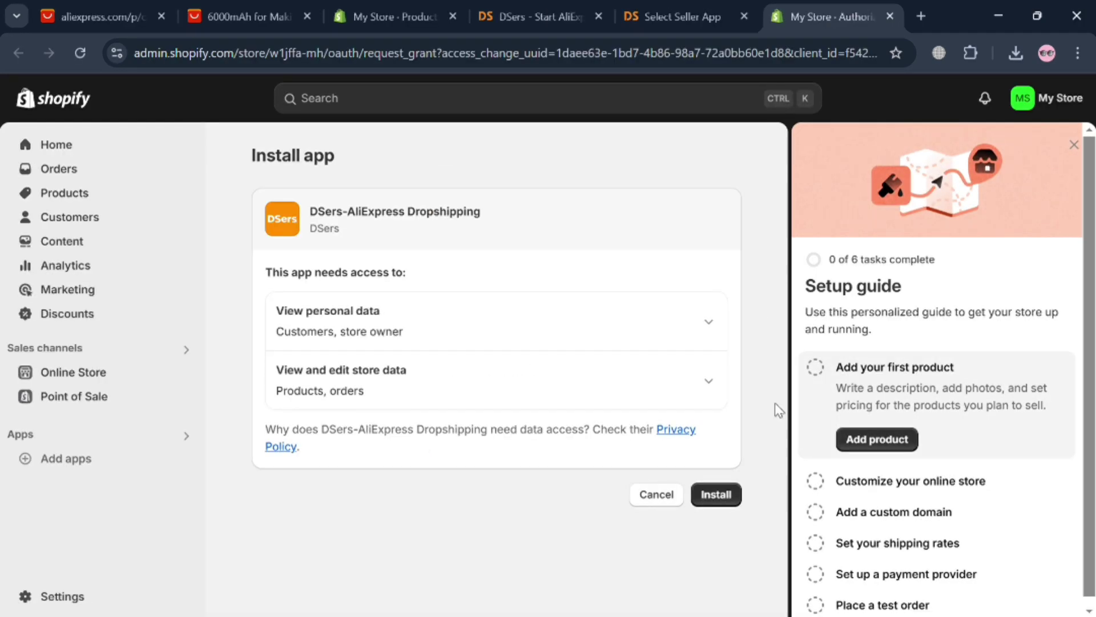
Confirm installing DSers-AliExpress Dropshipping in My Store and close the Setup guide
click(729, 498)
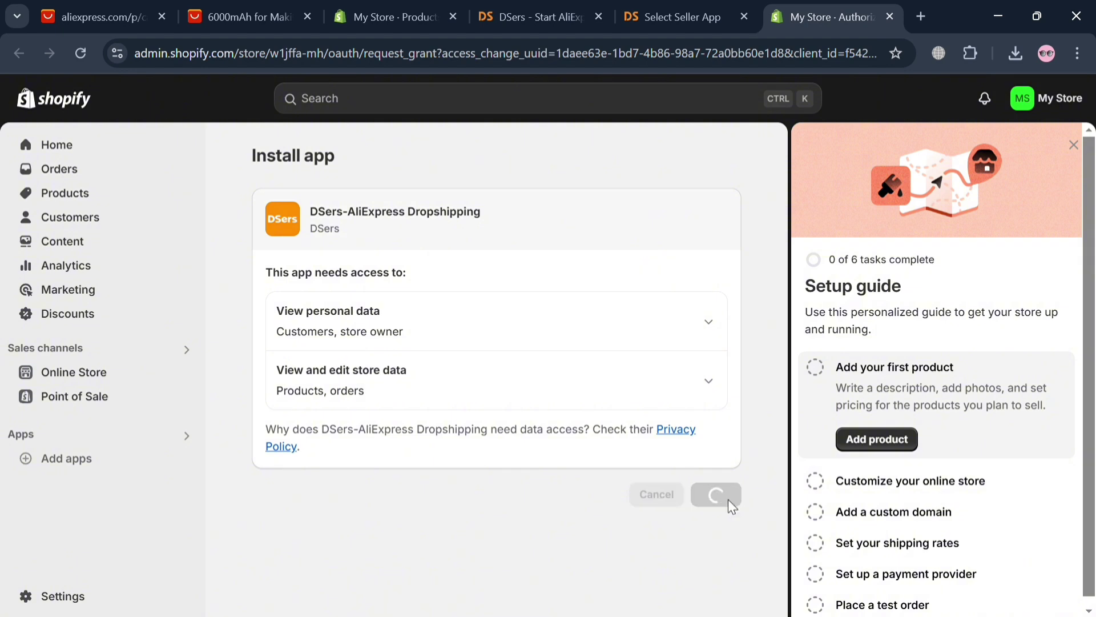
click(1082, 147)
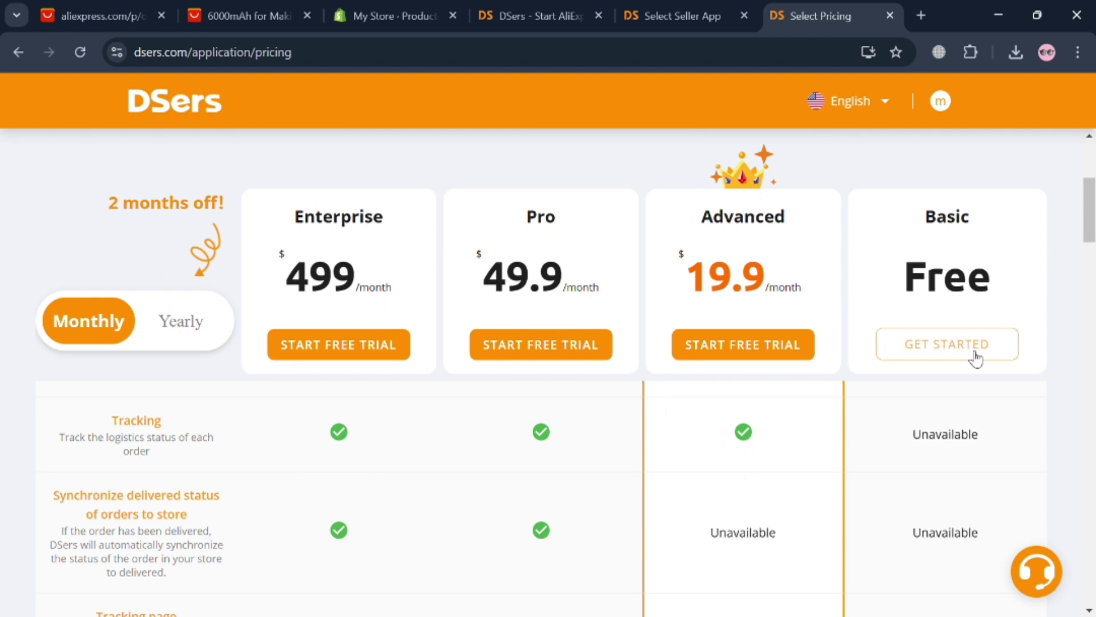
Choose the free Basic plan and log in to link AliExpress as the supplier
click(975, 357)
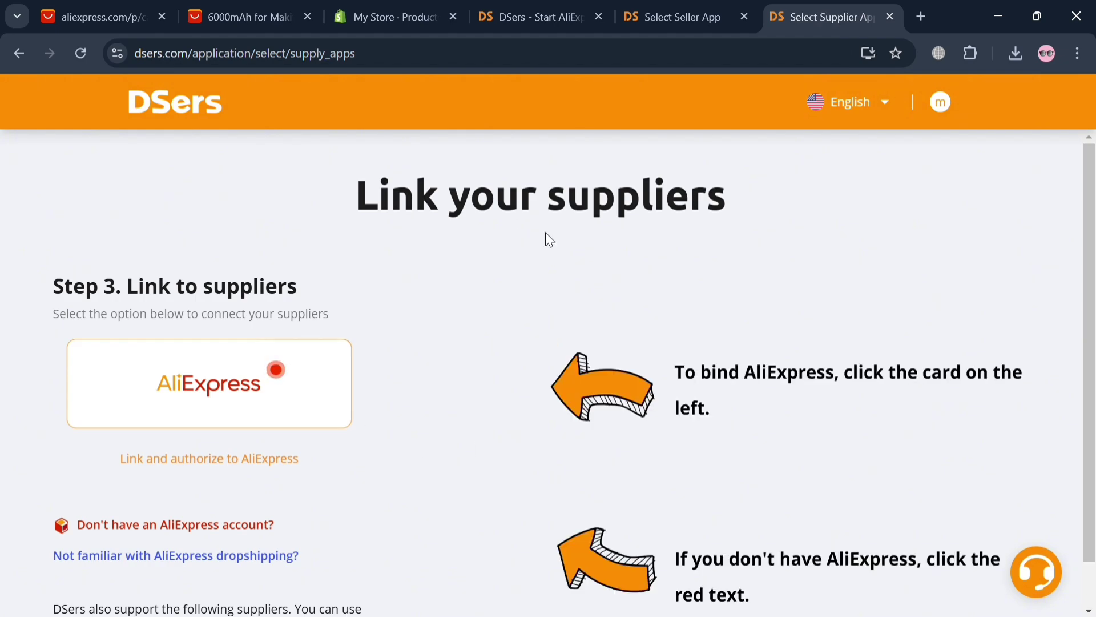
click(278, 365)
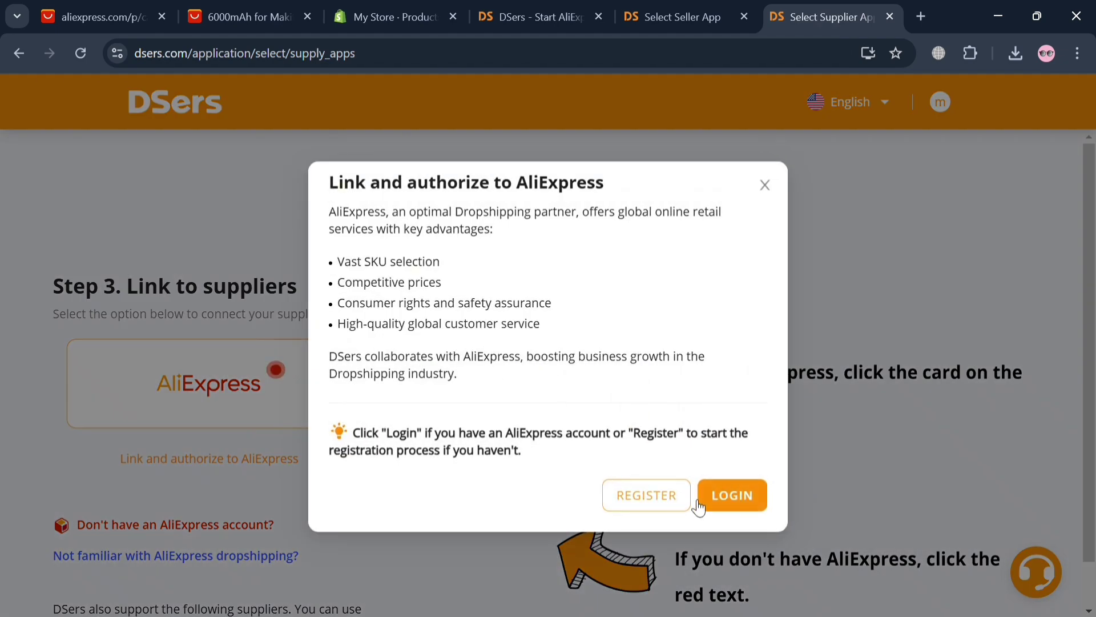
click(737, 497)
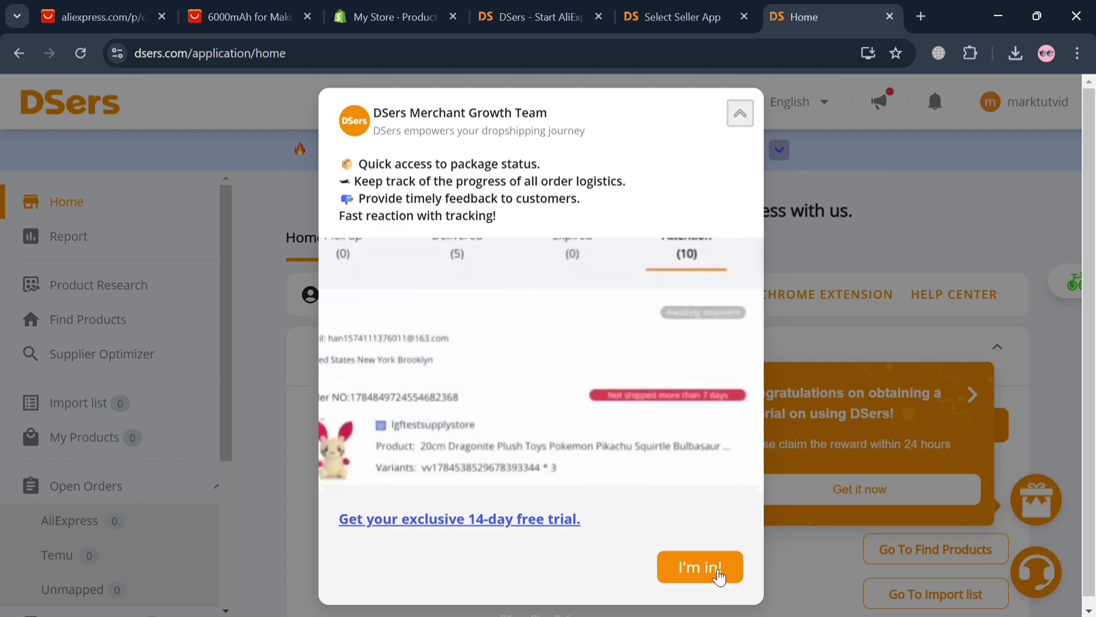
Leave subscription approval and dismiss the free trial, TikTok and what's new promotions
click(740, 115)
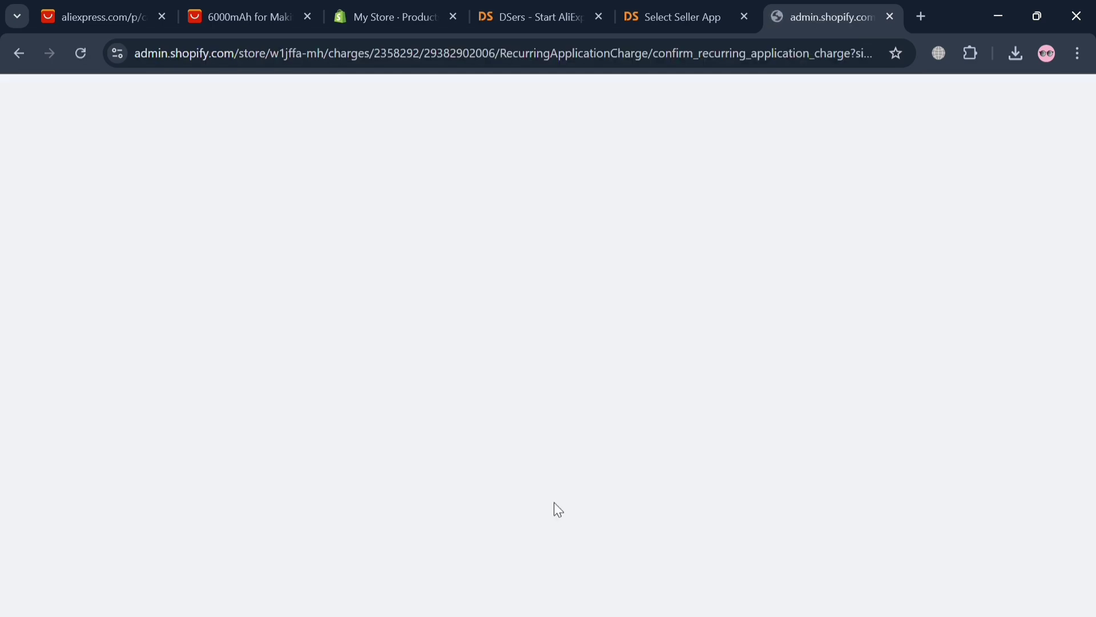
click(8, 52)
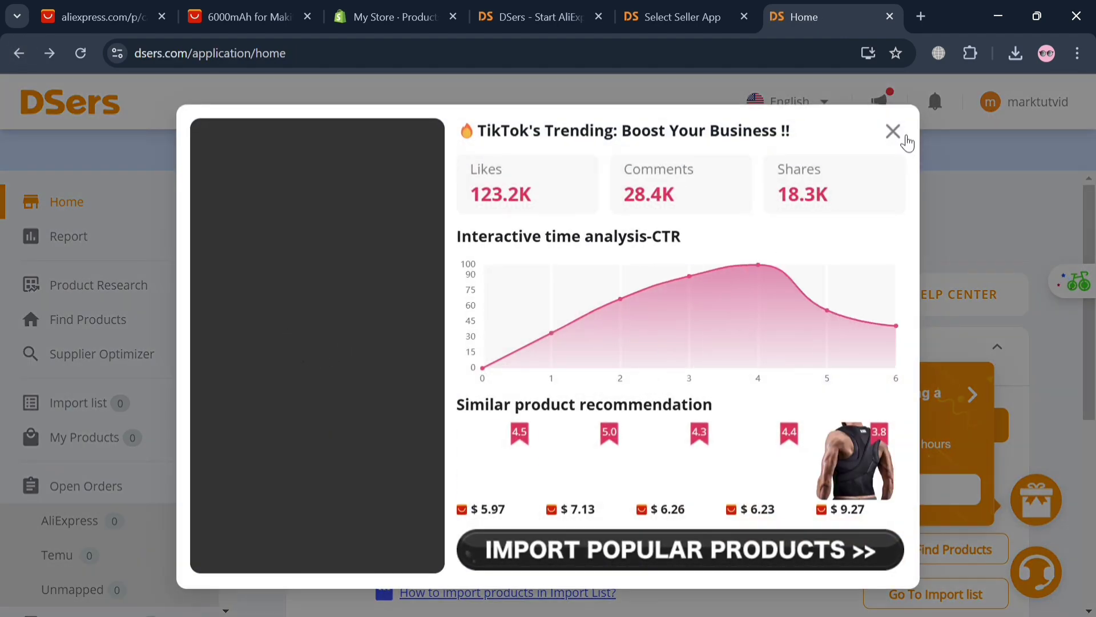
click(900, 135)
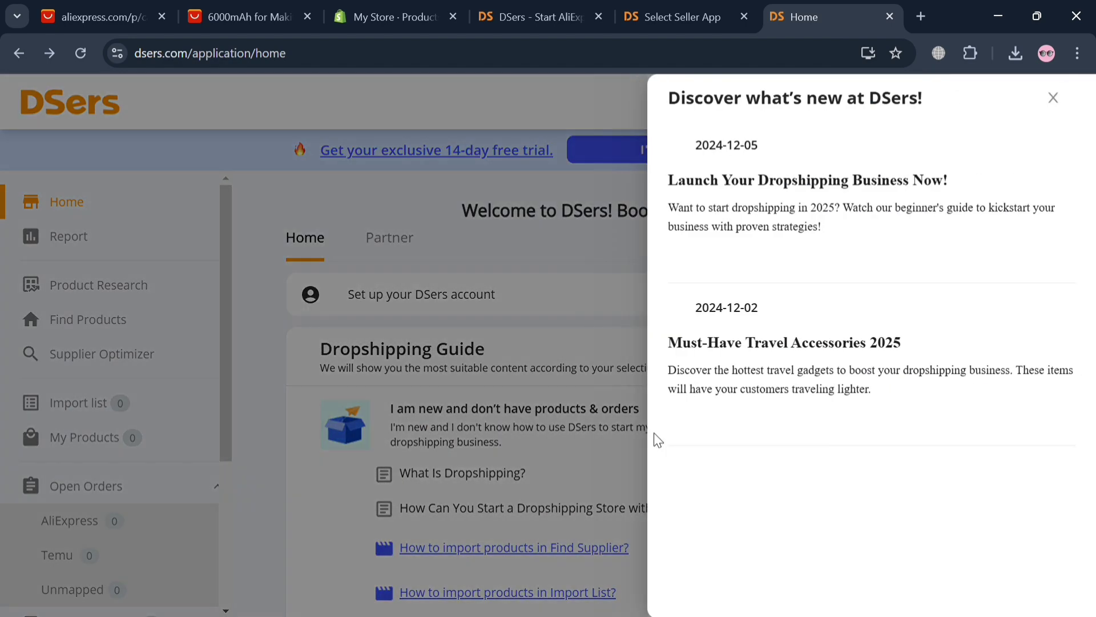
click(1053, 98)
scroll(384, 440, up, 5)
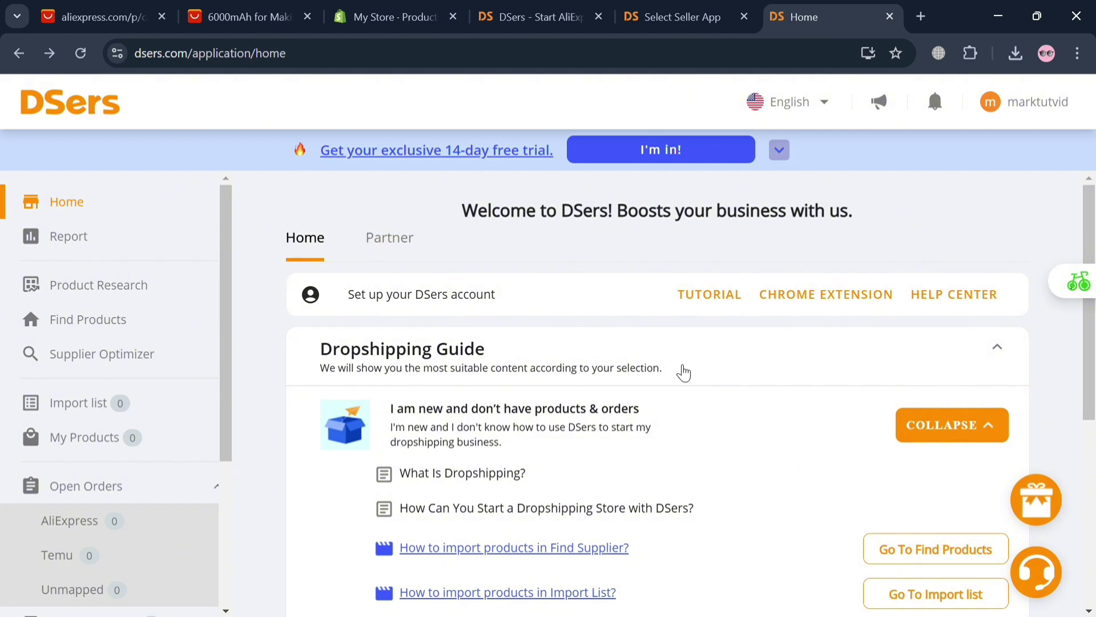
Add the DSers AliExpress.com Product Importer extension to Chrome and close its store tab
click(834, 303)
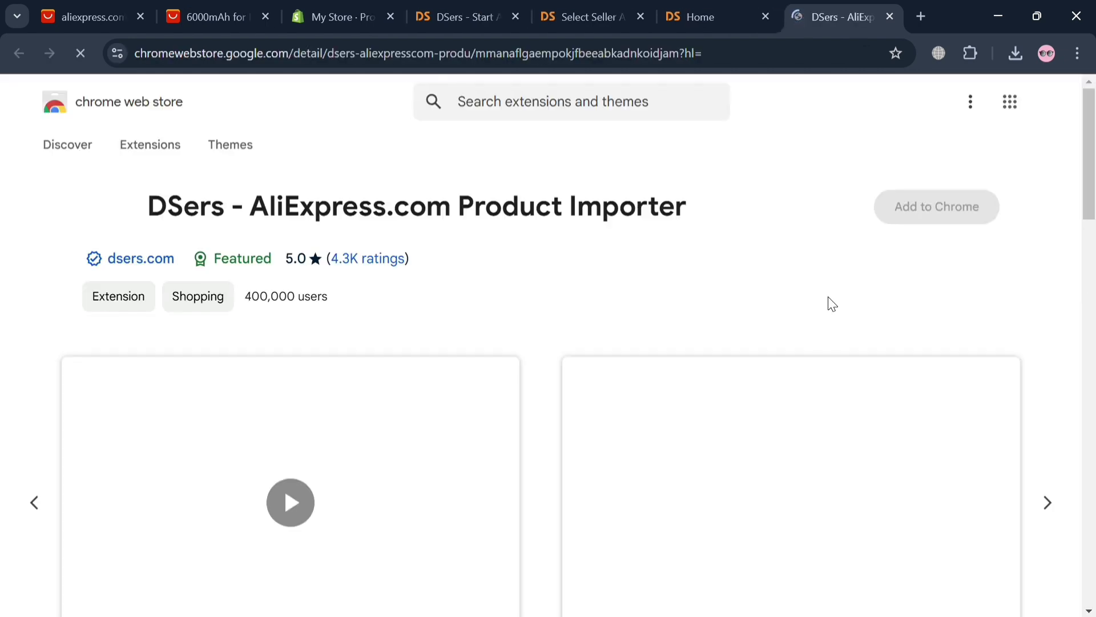
click(953, 208)
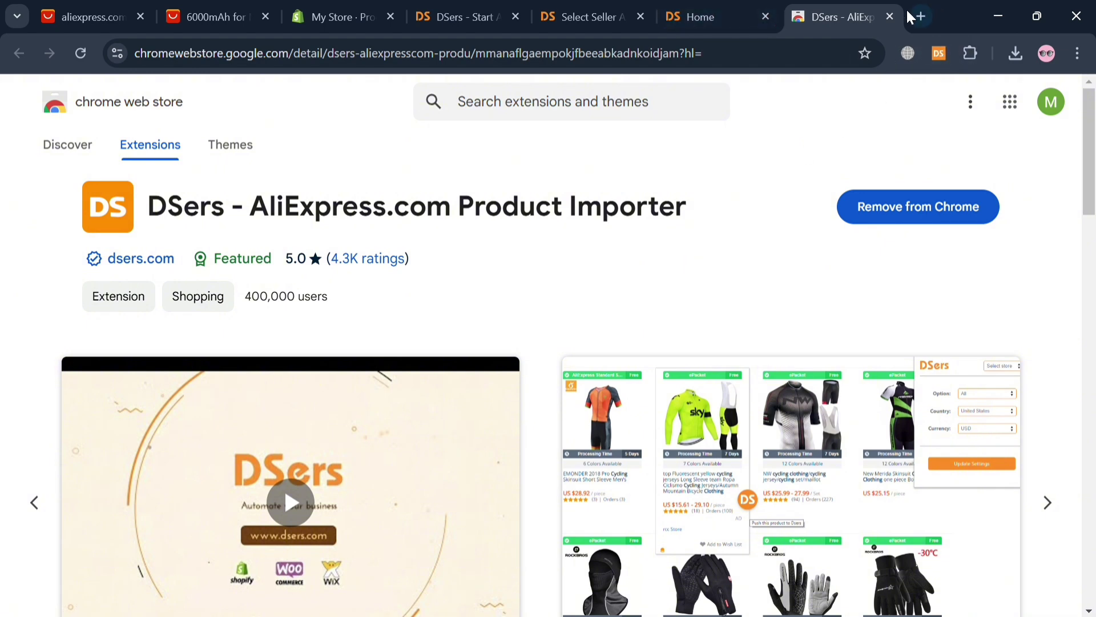
click(891, 16)
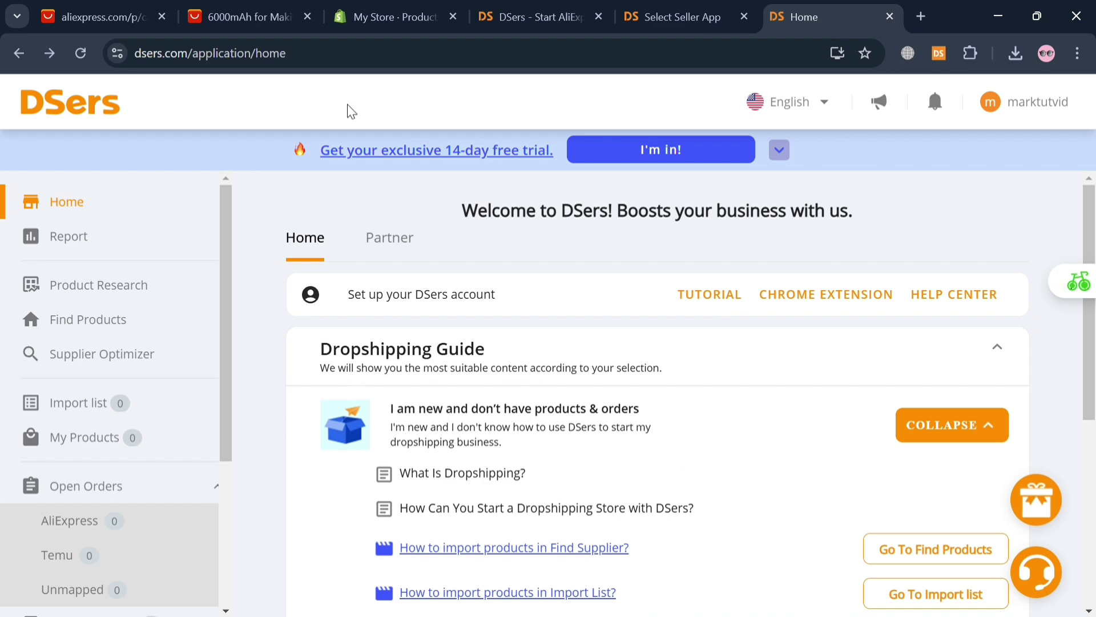
Close the extra Makita battery tab and open the KontrolFreek FPS Freek Galaxy thumbstick product
click(248, 8)
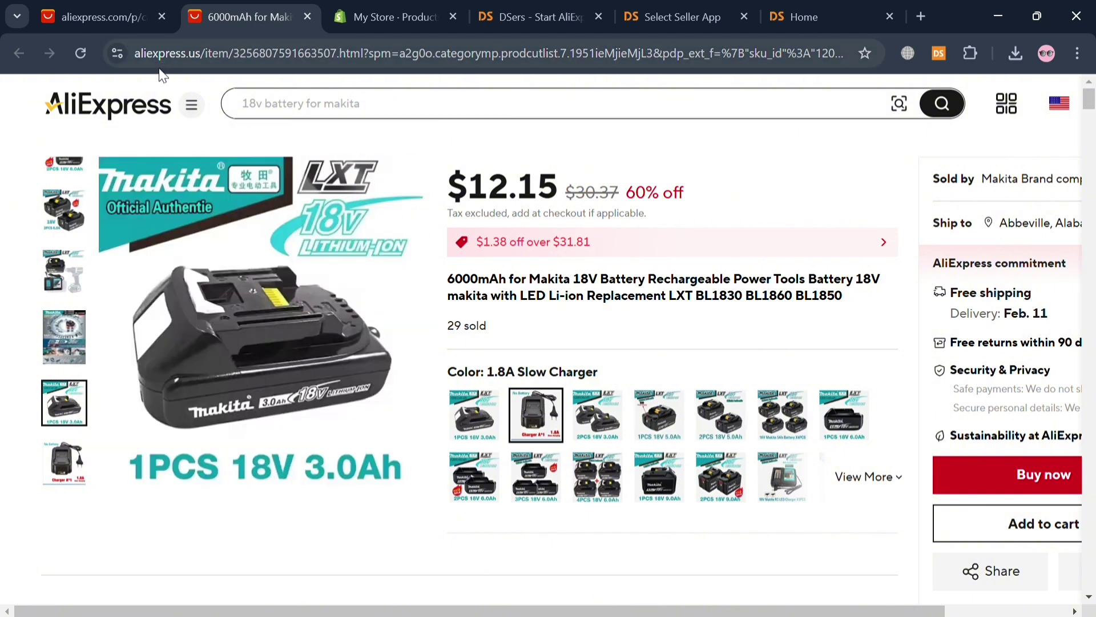
click(133, 108)
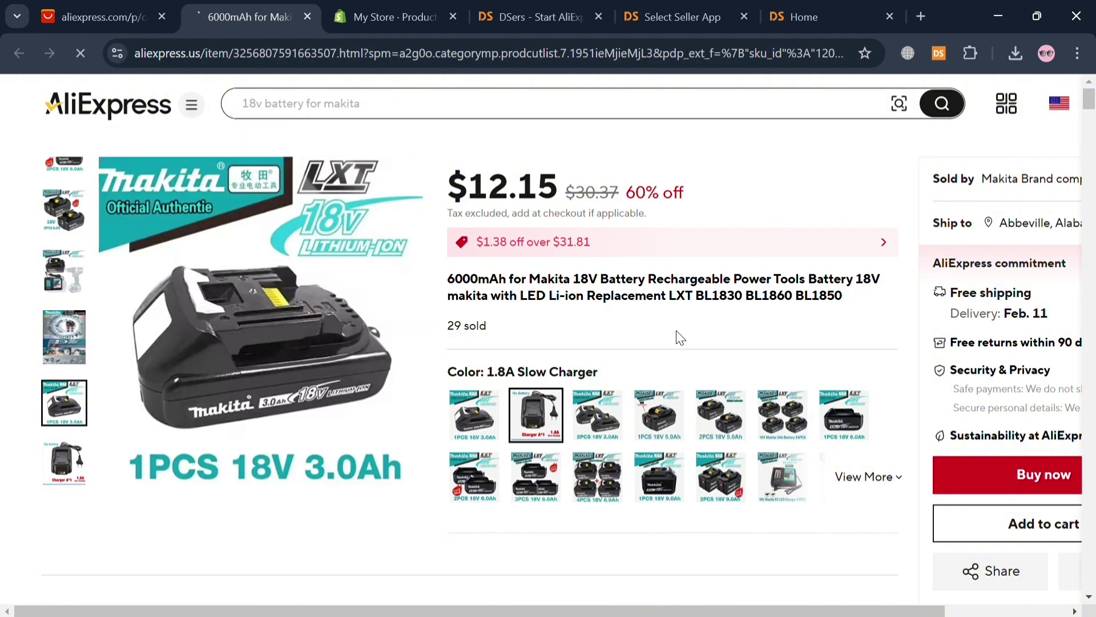
scroll(484, 436, down, 10)
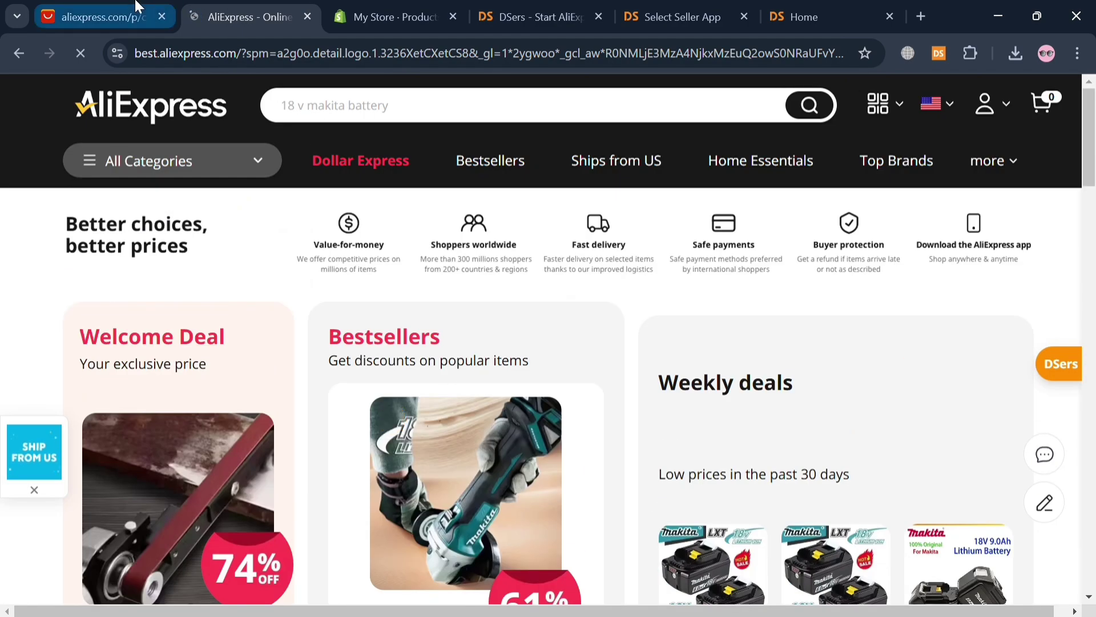
click(137, 7)
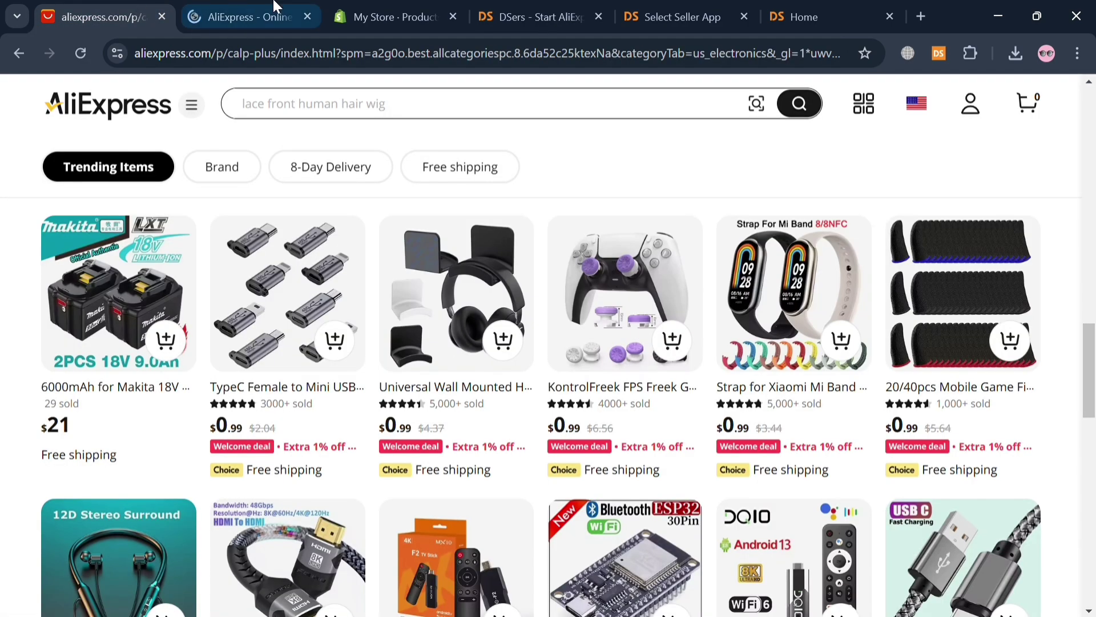
click(307, 17)
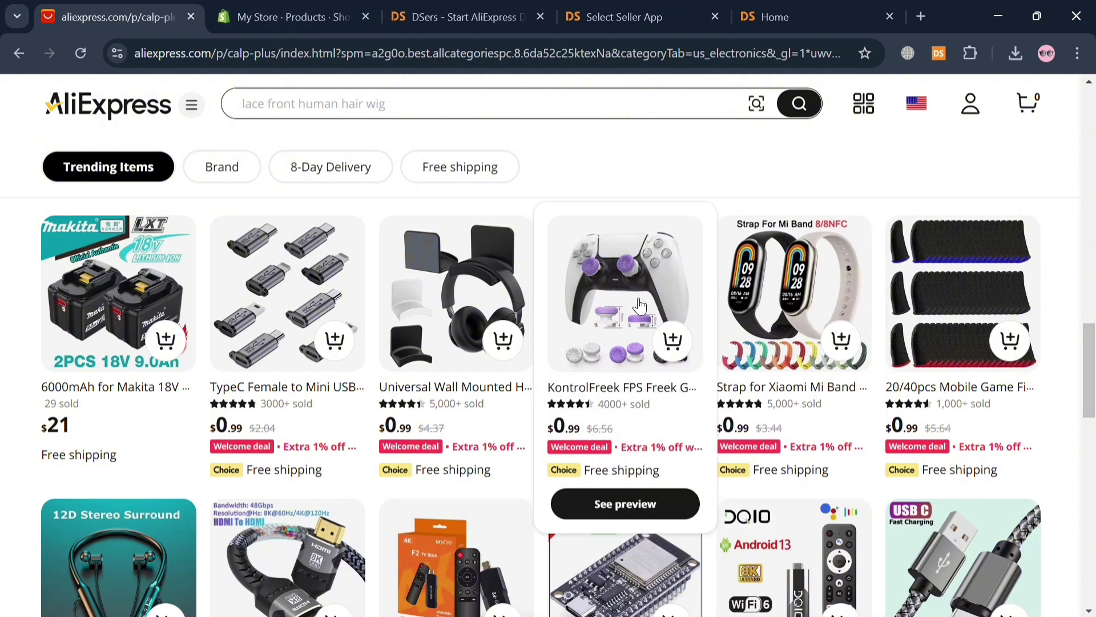
click(639, 307)
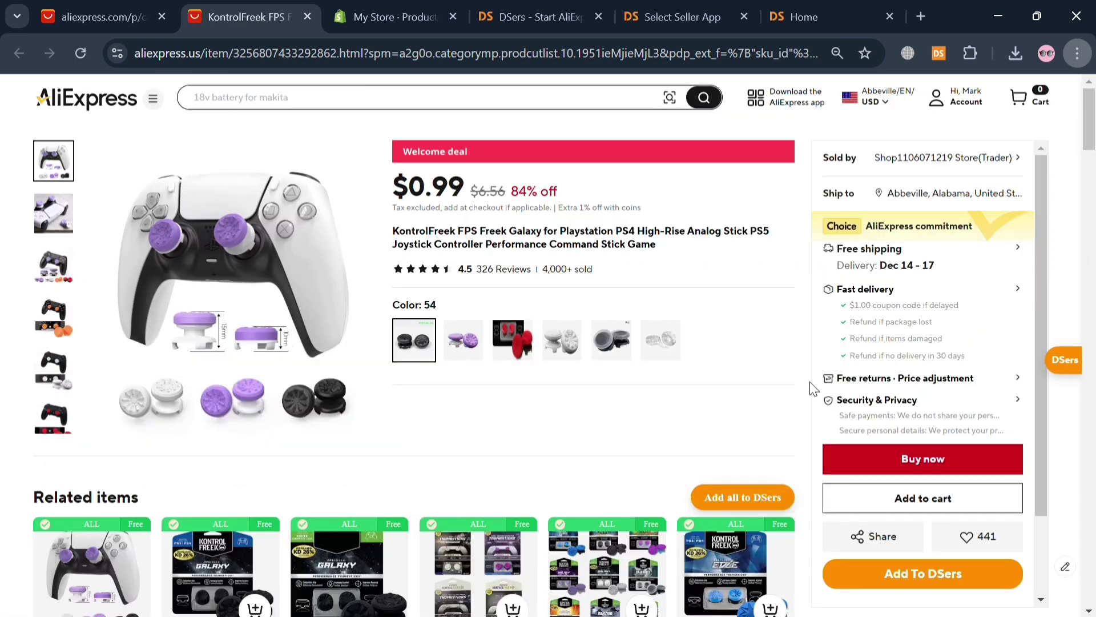
Import the KontrolFreek thumbstick into DSers in English, retrying after the refresh error
mouse_move(1060, 362)
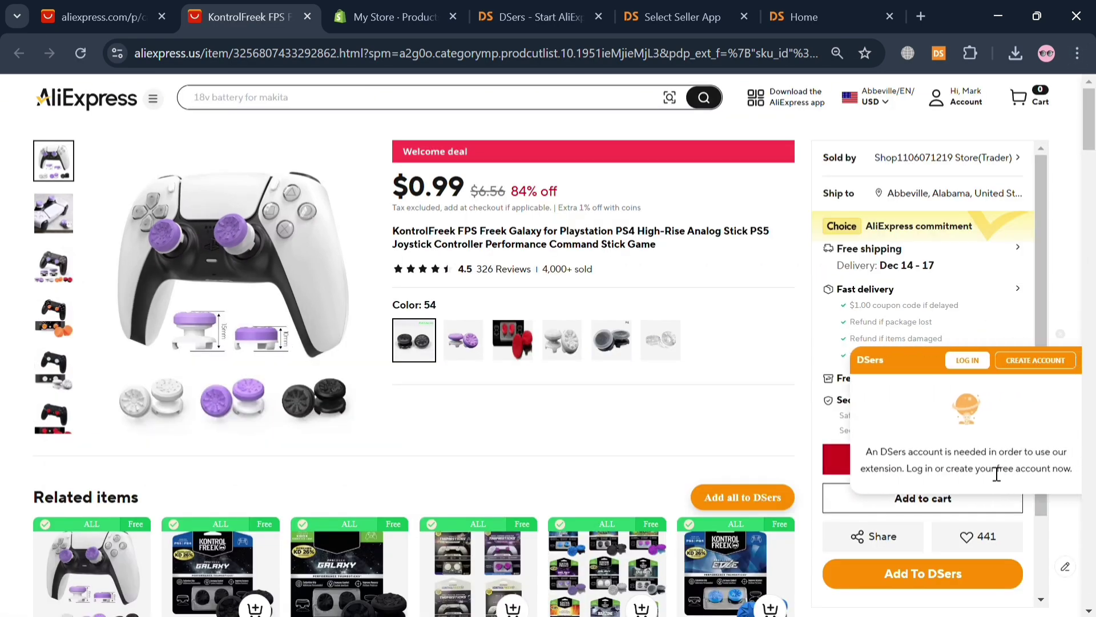
click(909, 588)
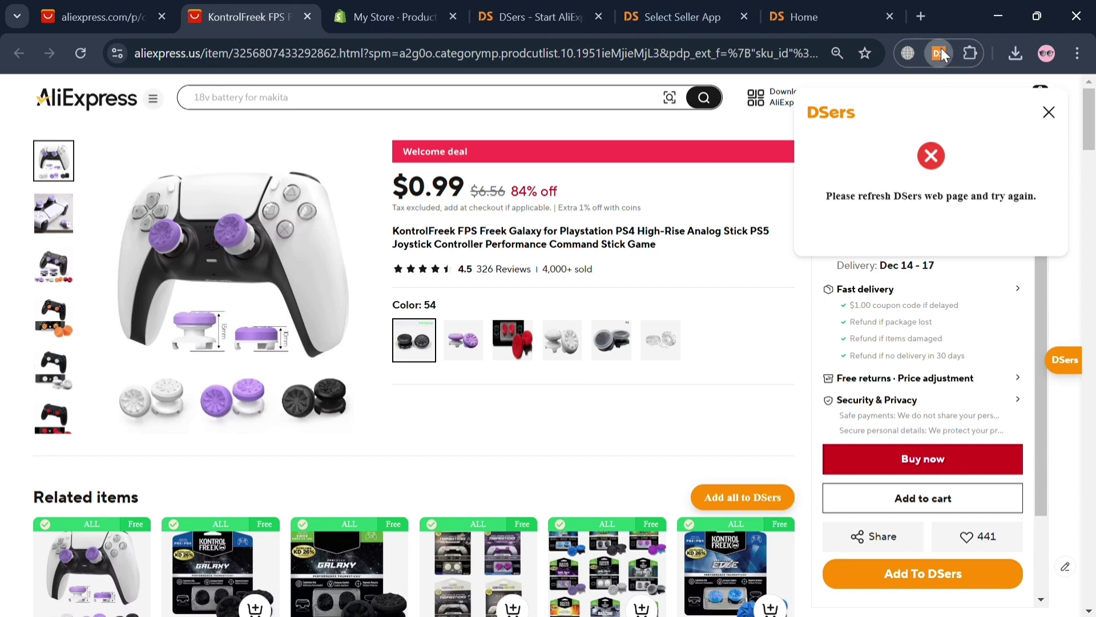
click(1049, 113)
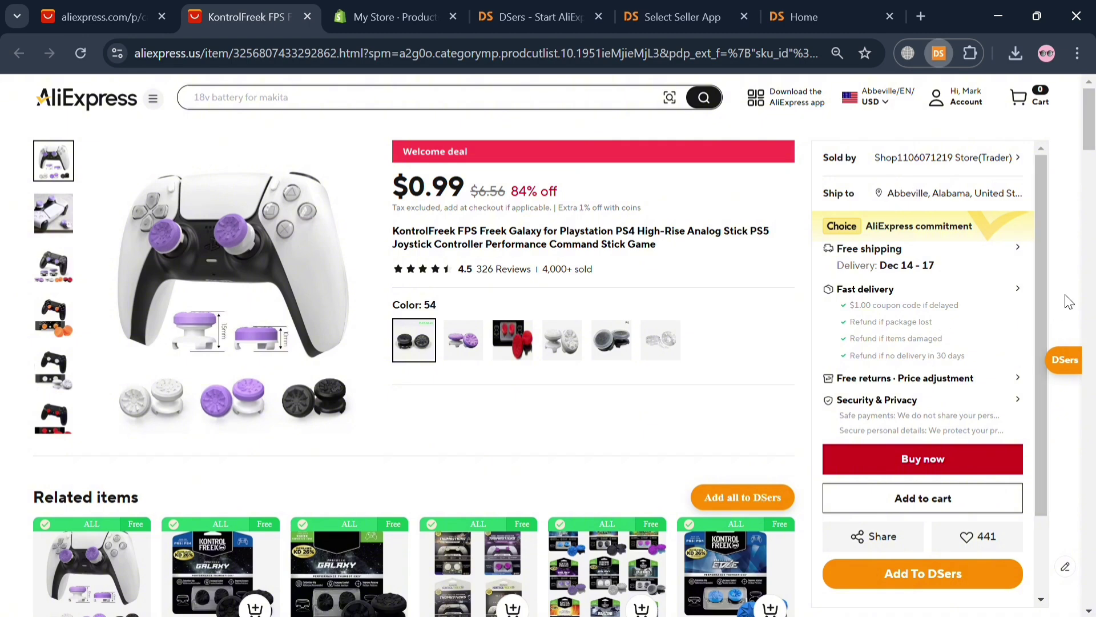
click(948, 584)
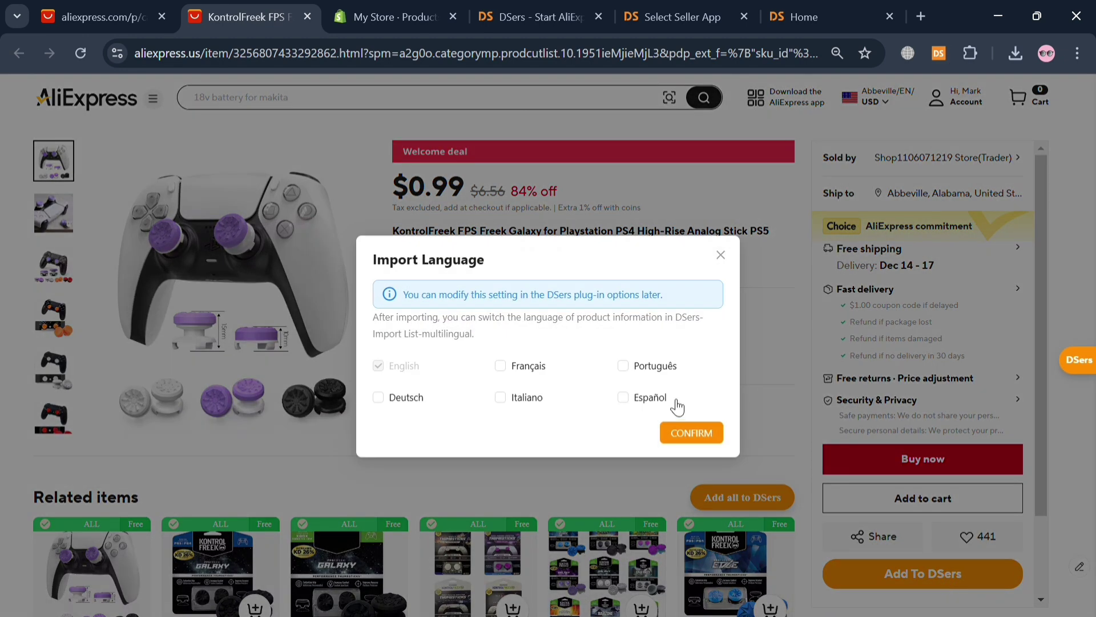
click(712, 438)
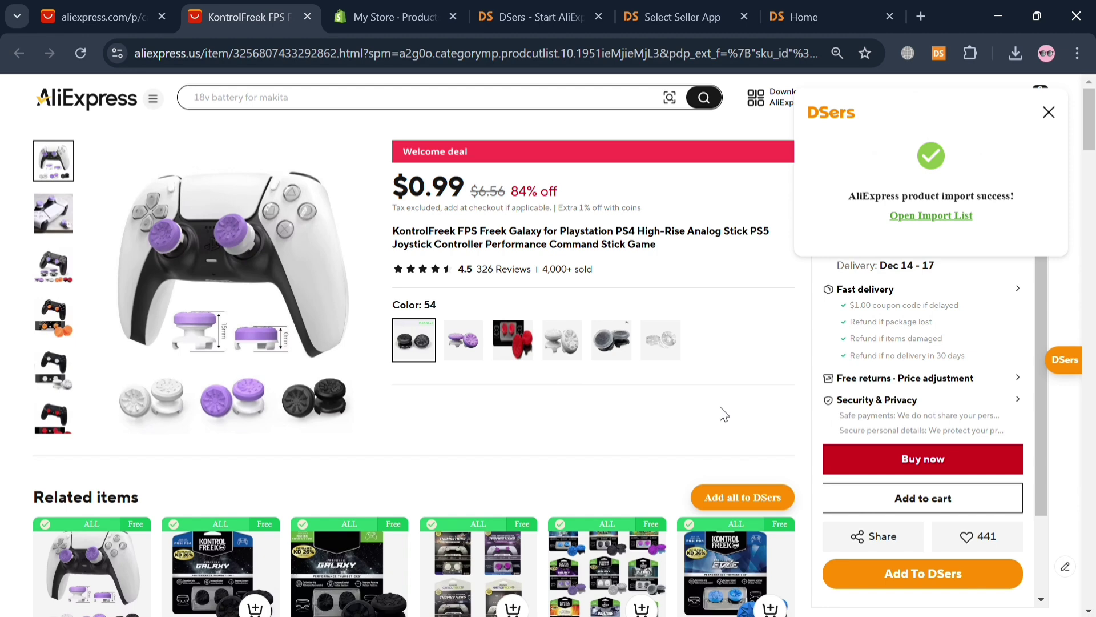
click(444, 8)
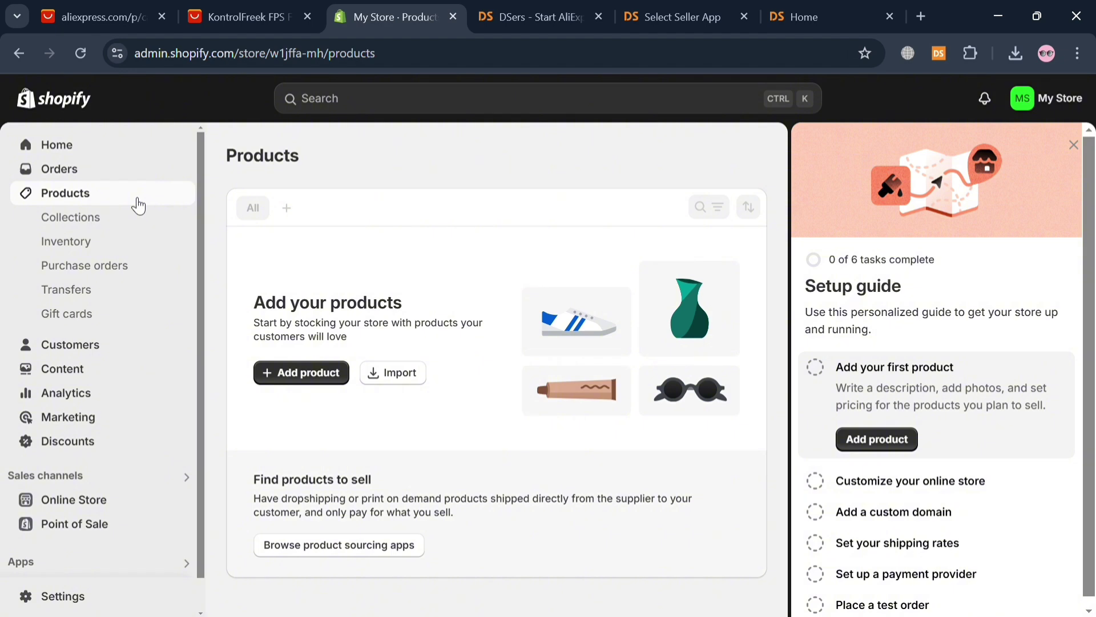
Close Shopify's Setup guide, check Products is still empty, and switch to DSers
click(139, 224)
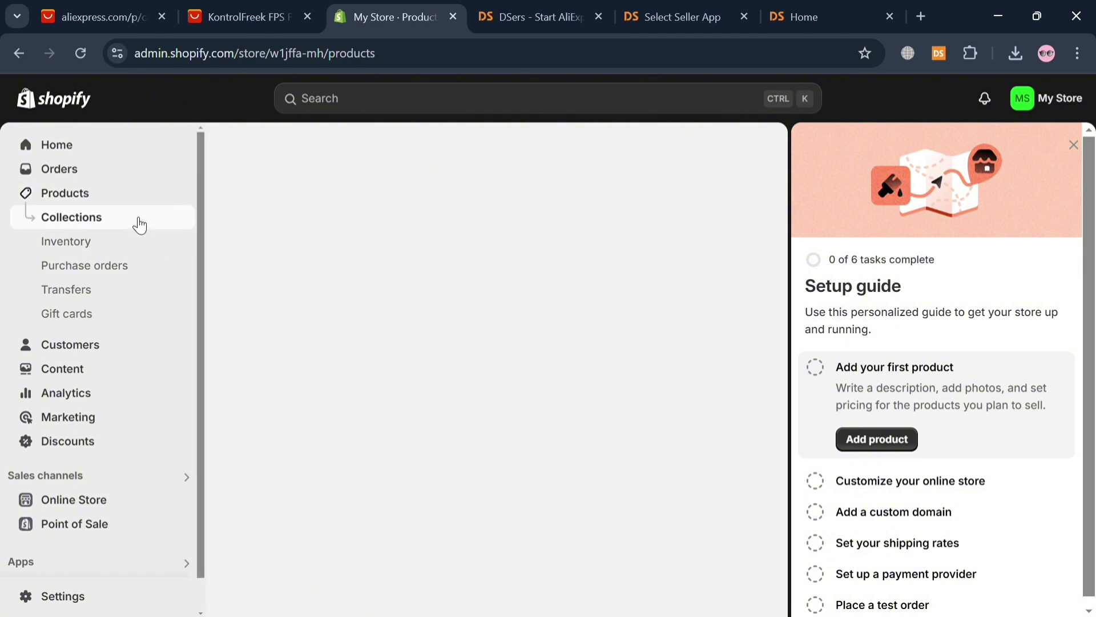
click(1074, 147)
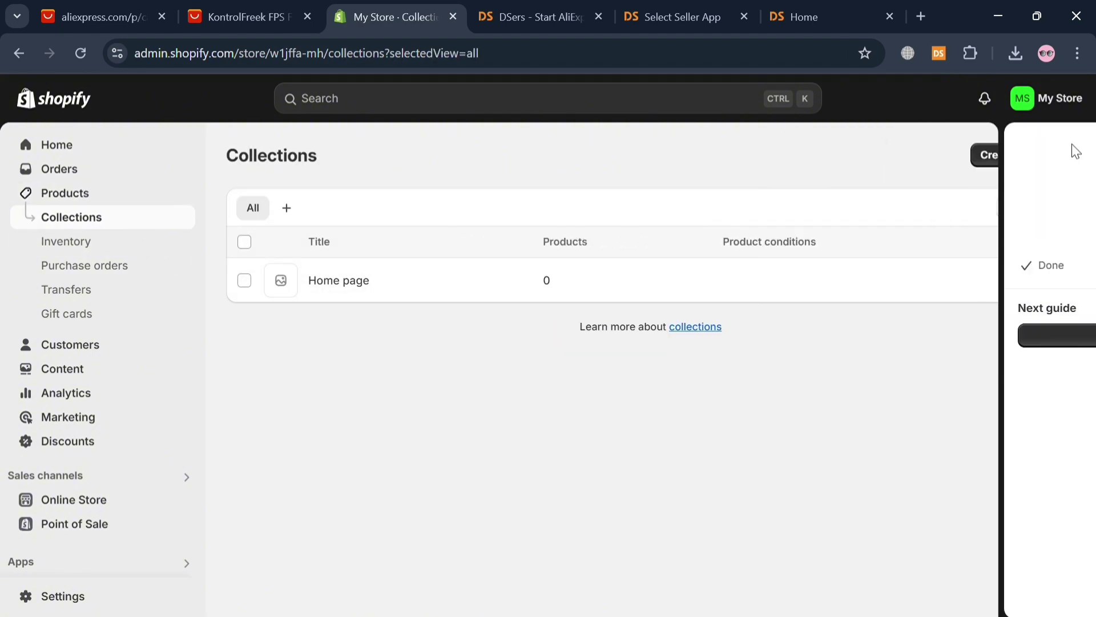
click(134, 197)
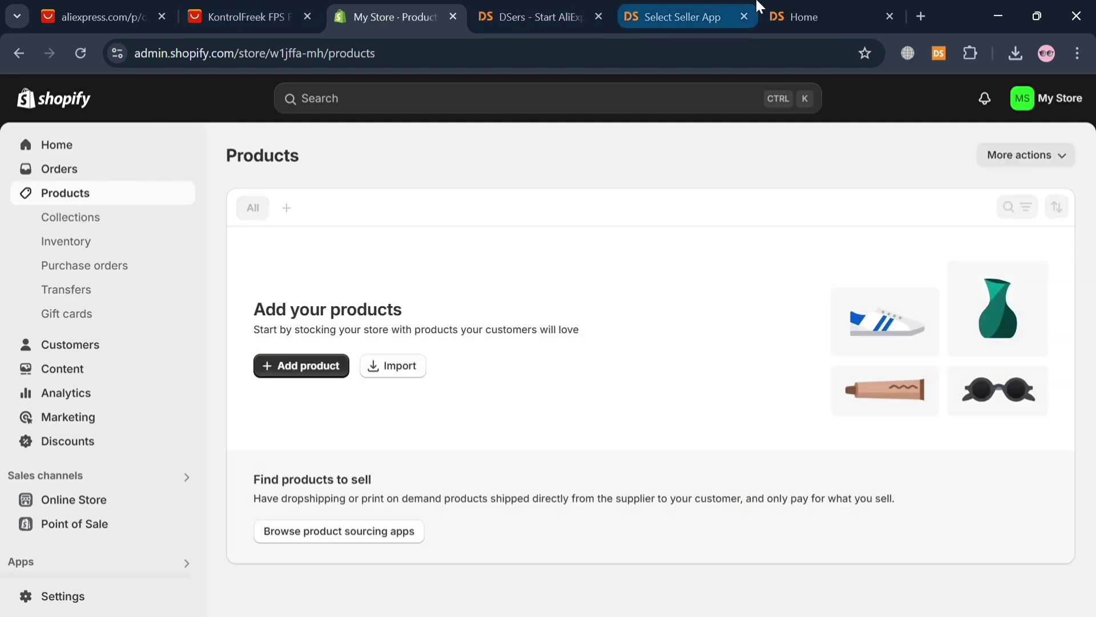
click(534, 17)
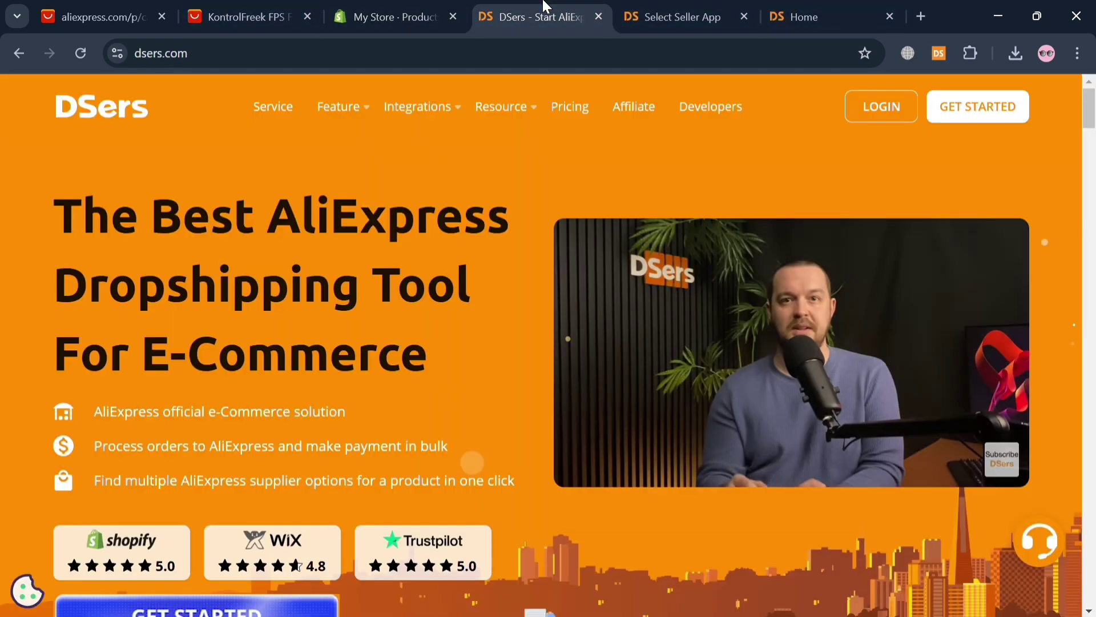
click(812, 6)
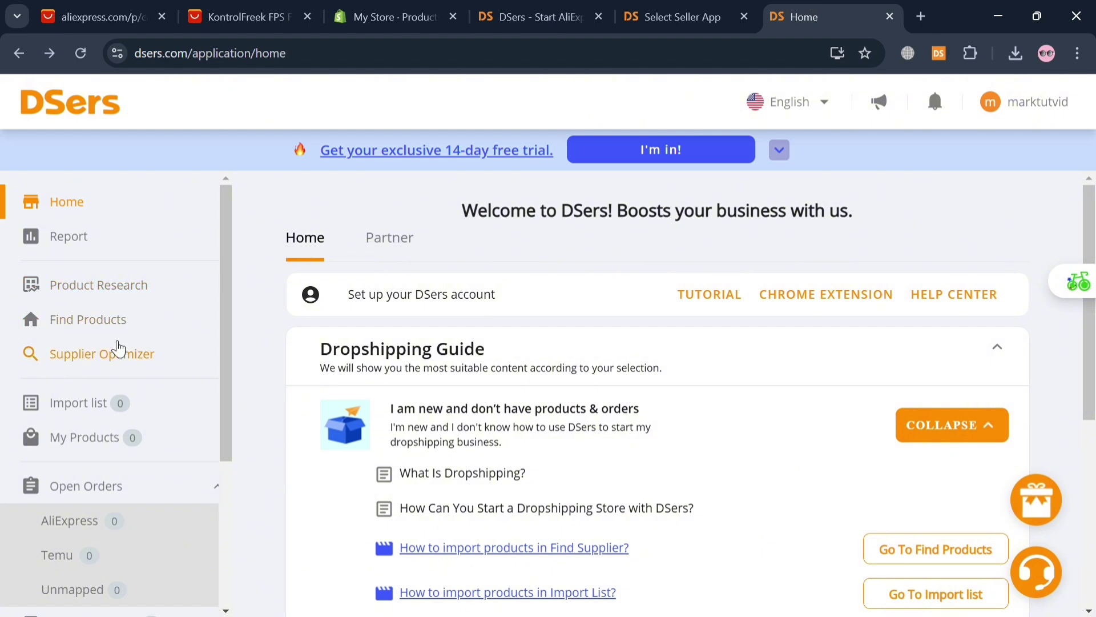
Open the Edit Product Detail dialog for the KontrolFreek thumbstick in DSers' Import list
click(113, 407)
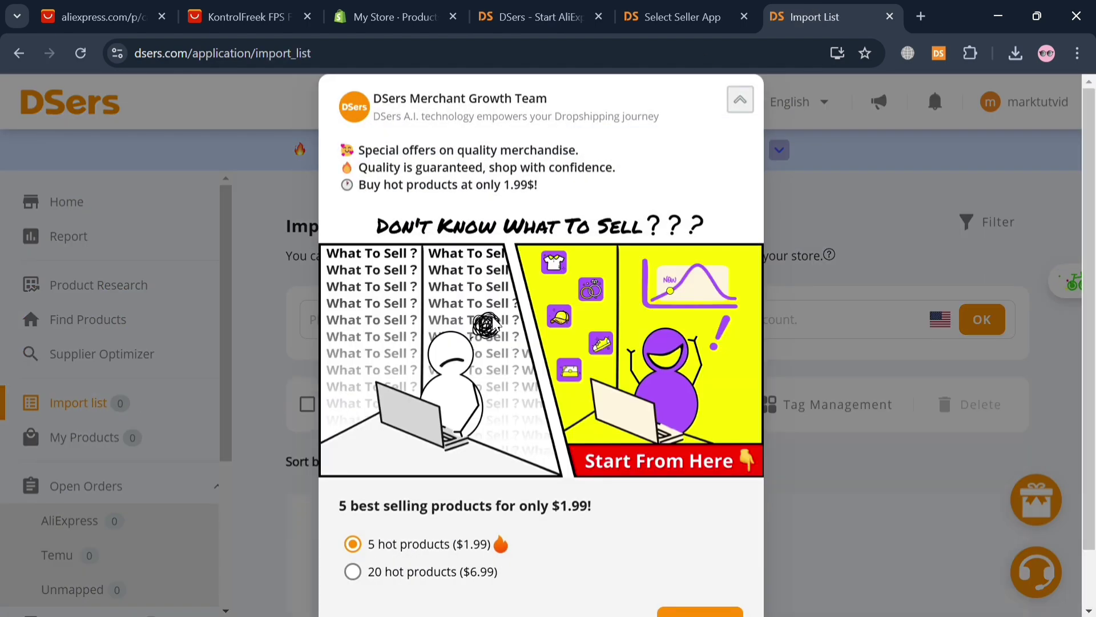
click(741, 101)
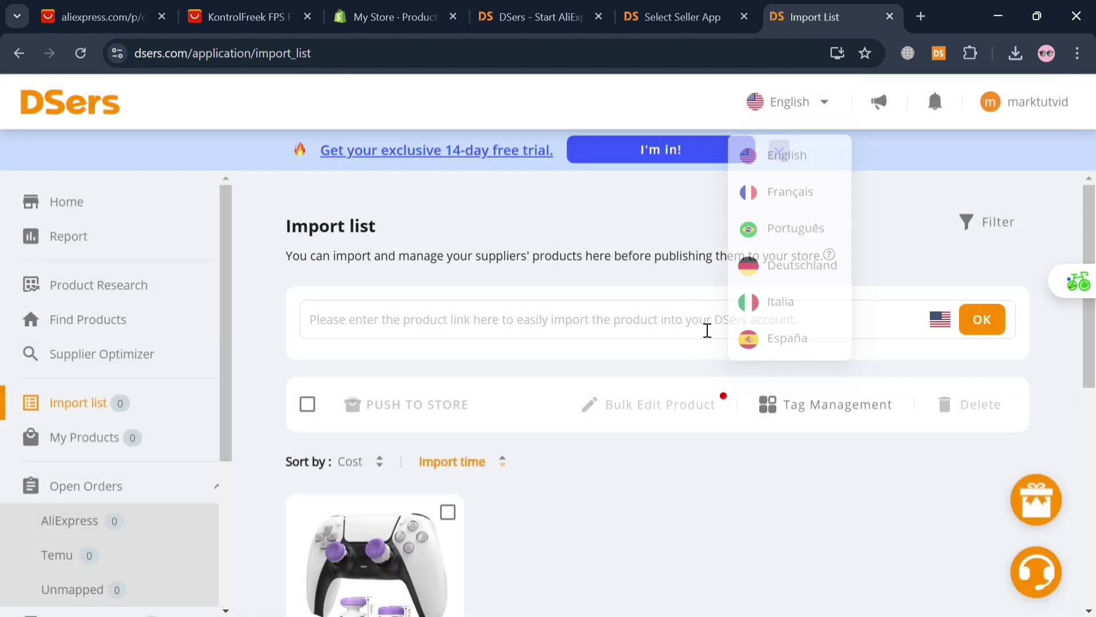
scroll(601, 445, down, 5)
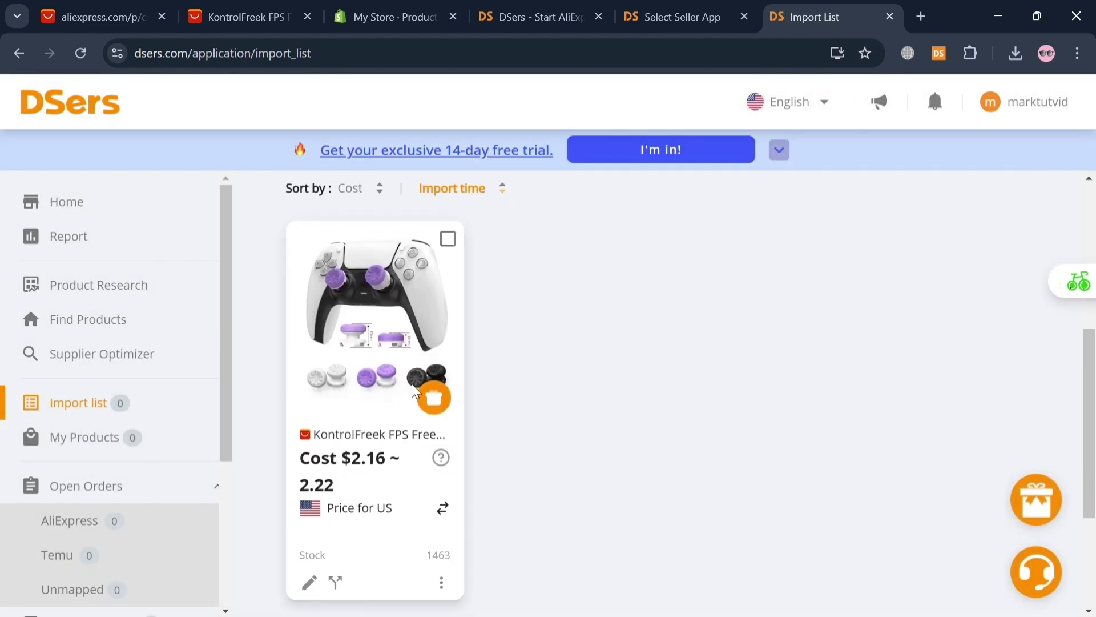
scroll(412, 383, down, 3)
click(448, 379)
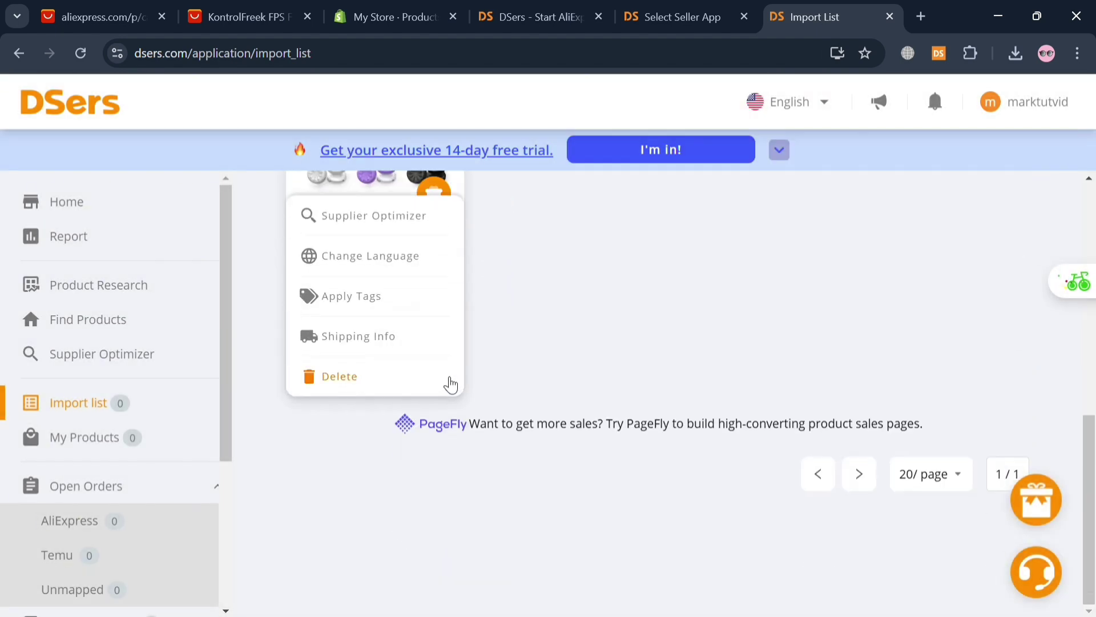
click(547, 299)
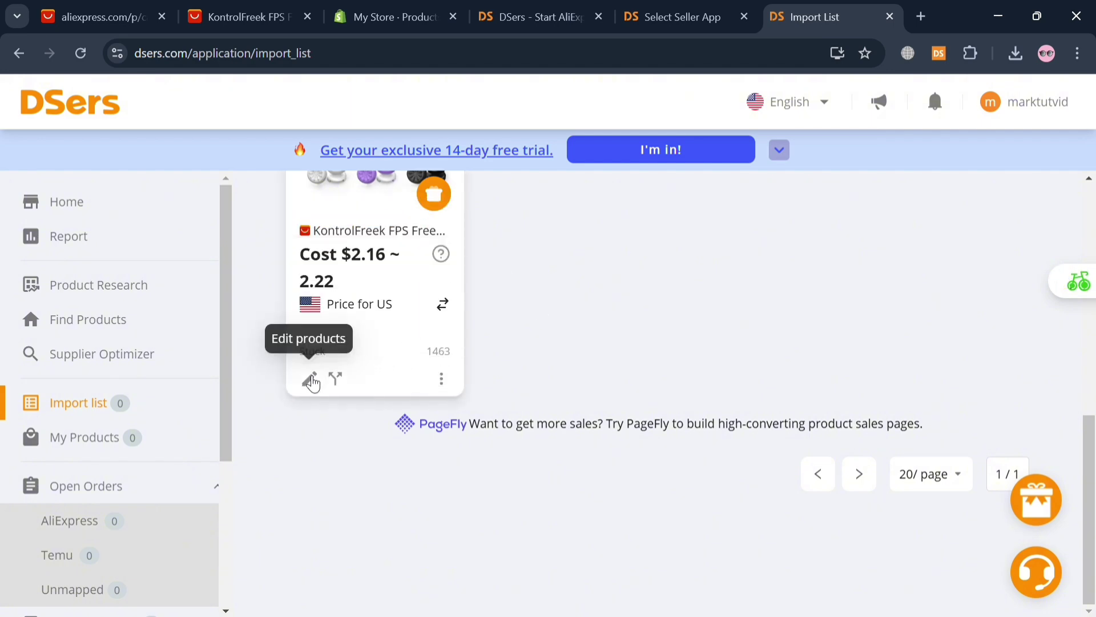
click(313, 382)
click(711, 588)
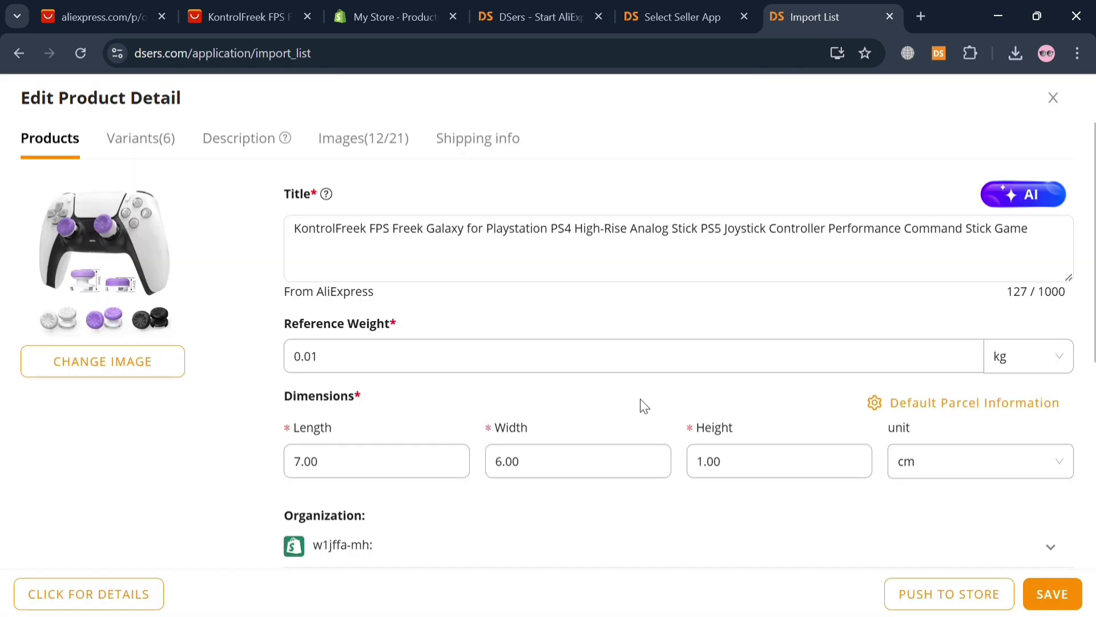
Check the thumbstick's Variants, Description, Images and Shipping info tabs, then save
click(134, 150)
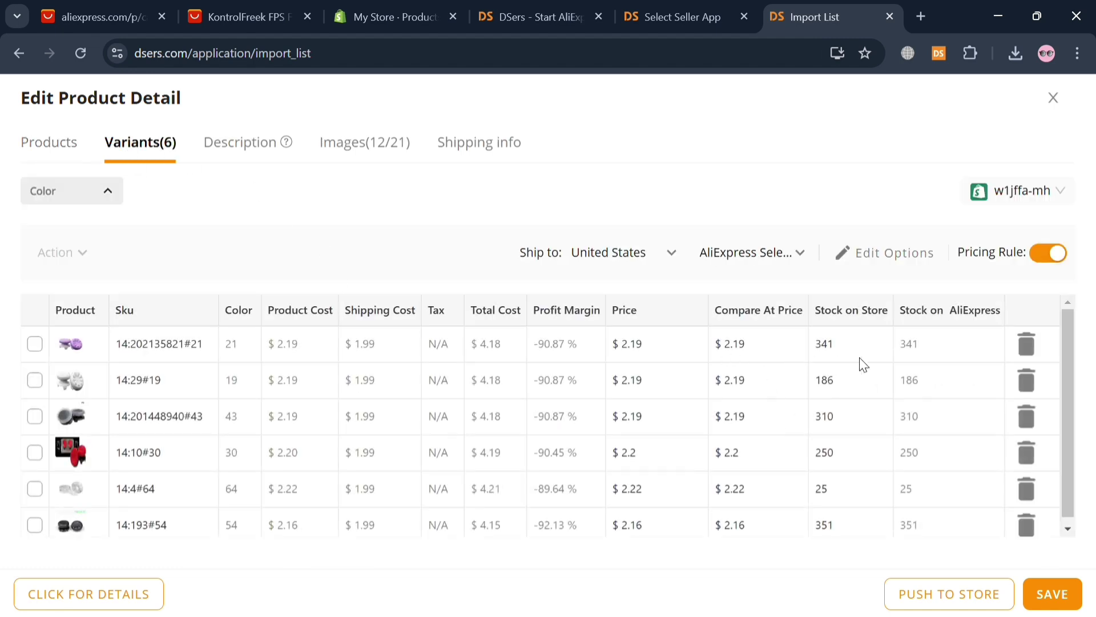
click(276, 148)
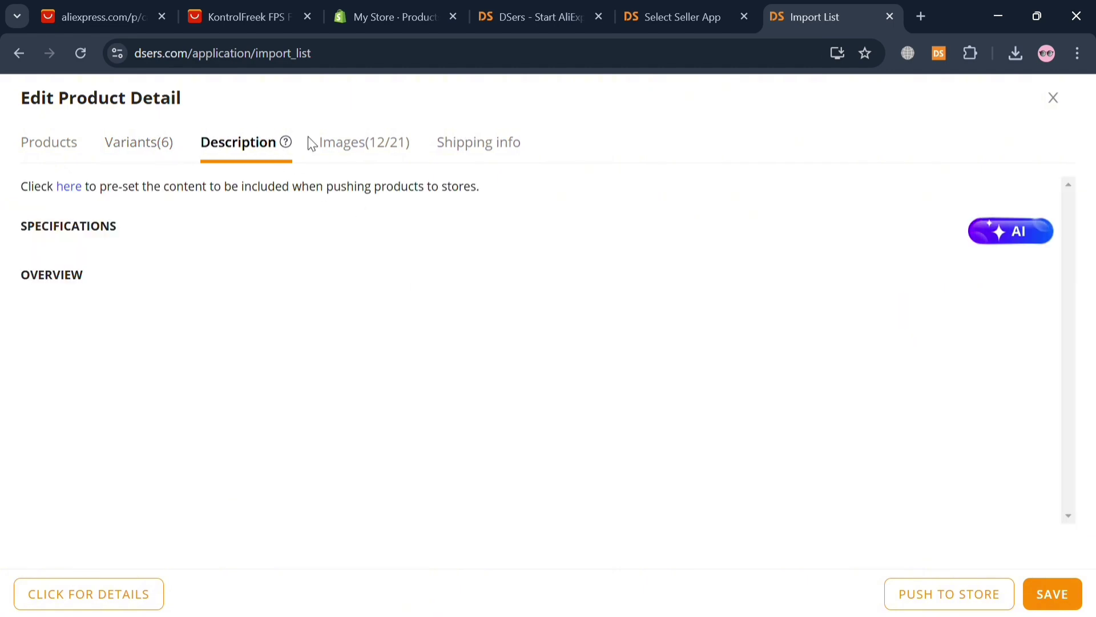
click(362, 140)
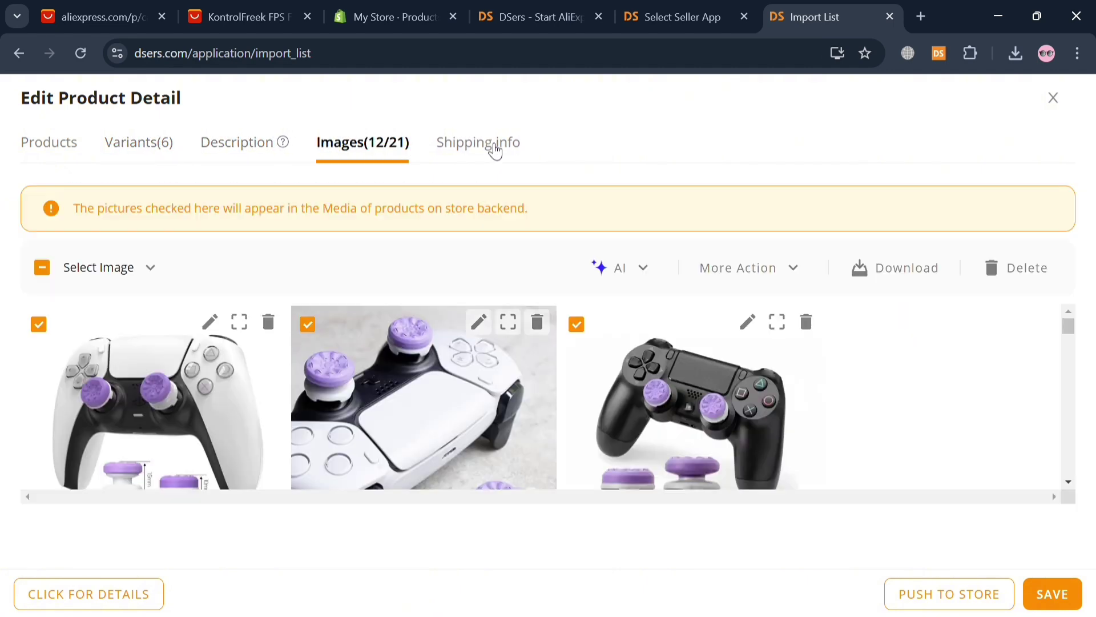
click(496, 151)
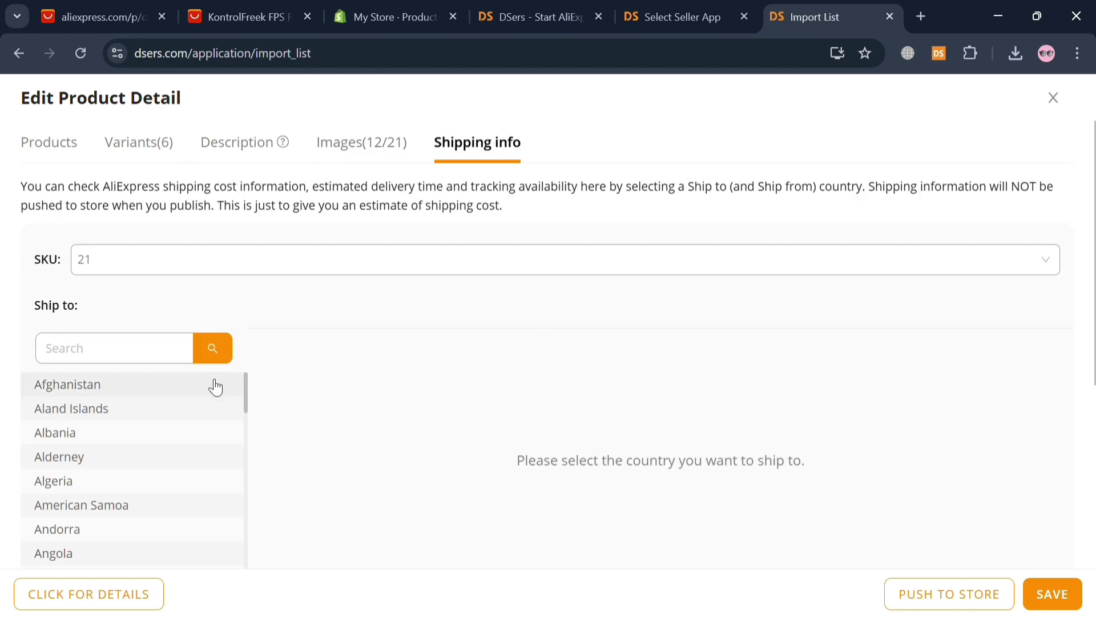
scroll(771, 450, down, 5)
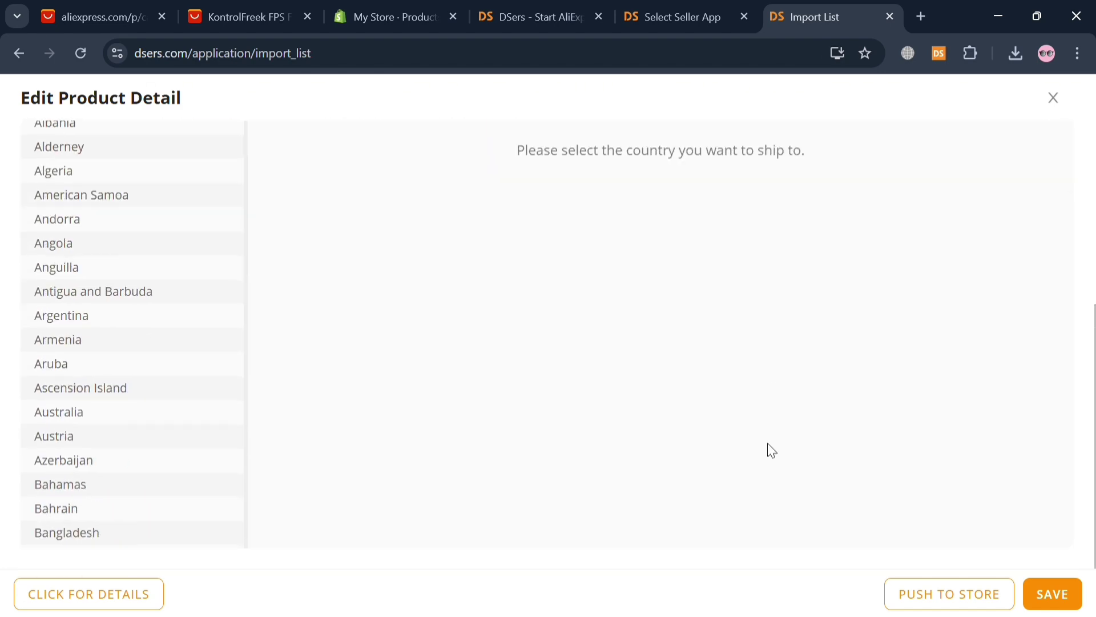
click(1057, 594)
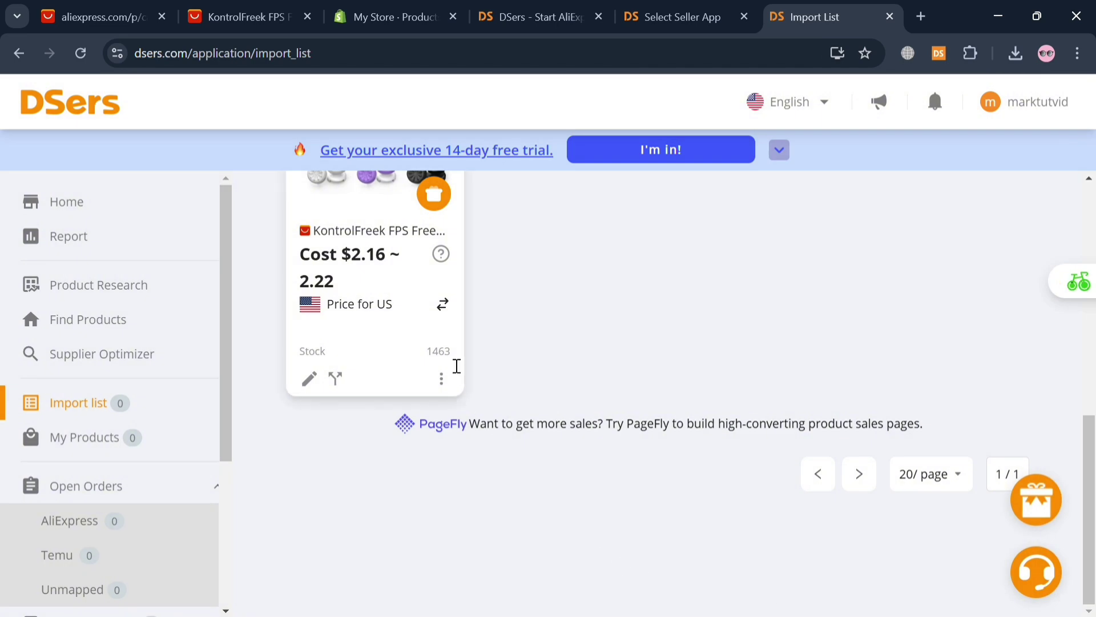
click(439, 376)
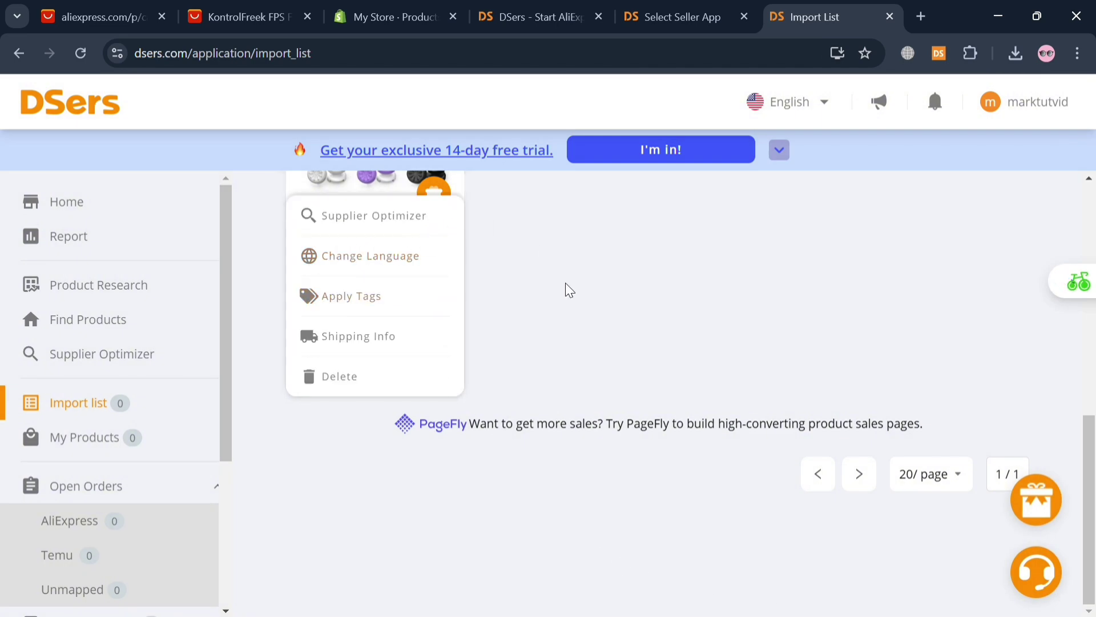
Push the KontrolFreek thumbstick to the linked Shopify store with PUSH TO STORES
scroll(565, 285, up, 3)
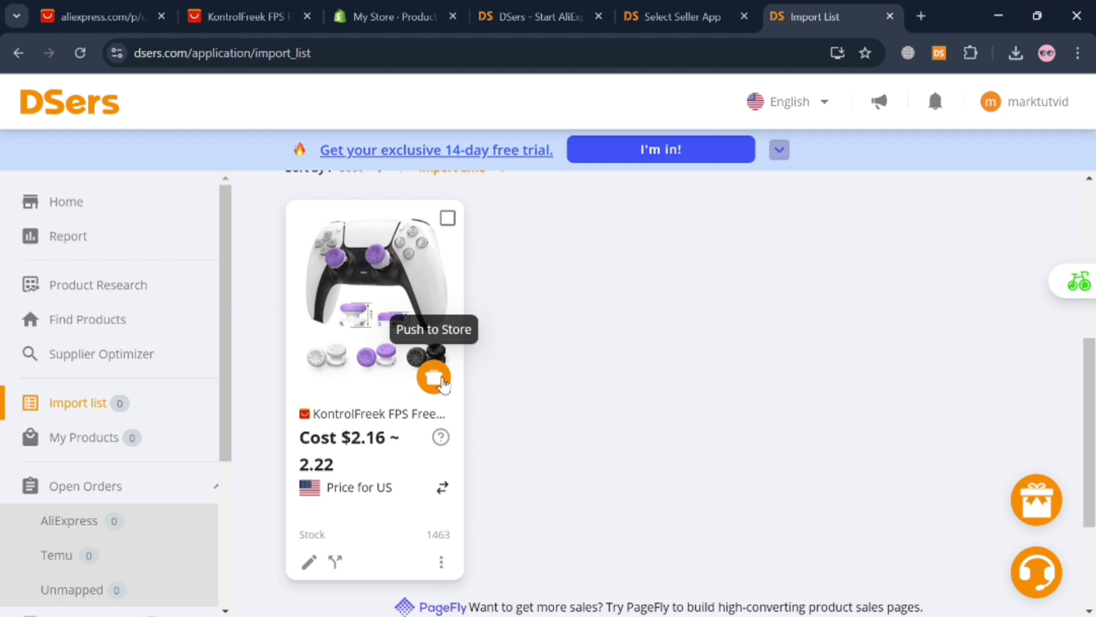
click(442, 379)
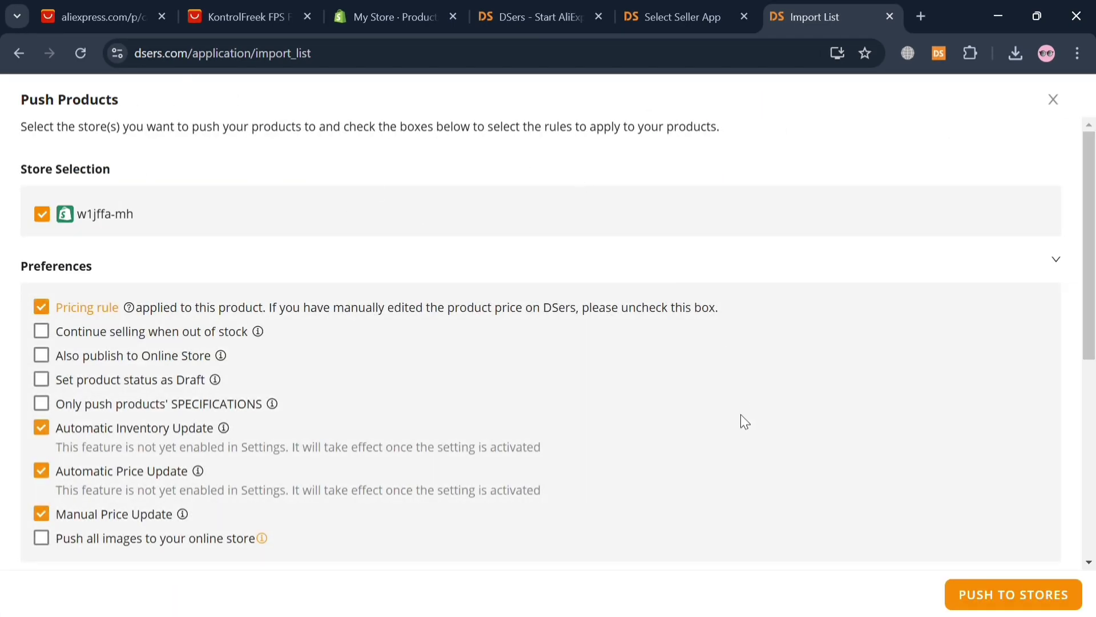
click(1057, 606)
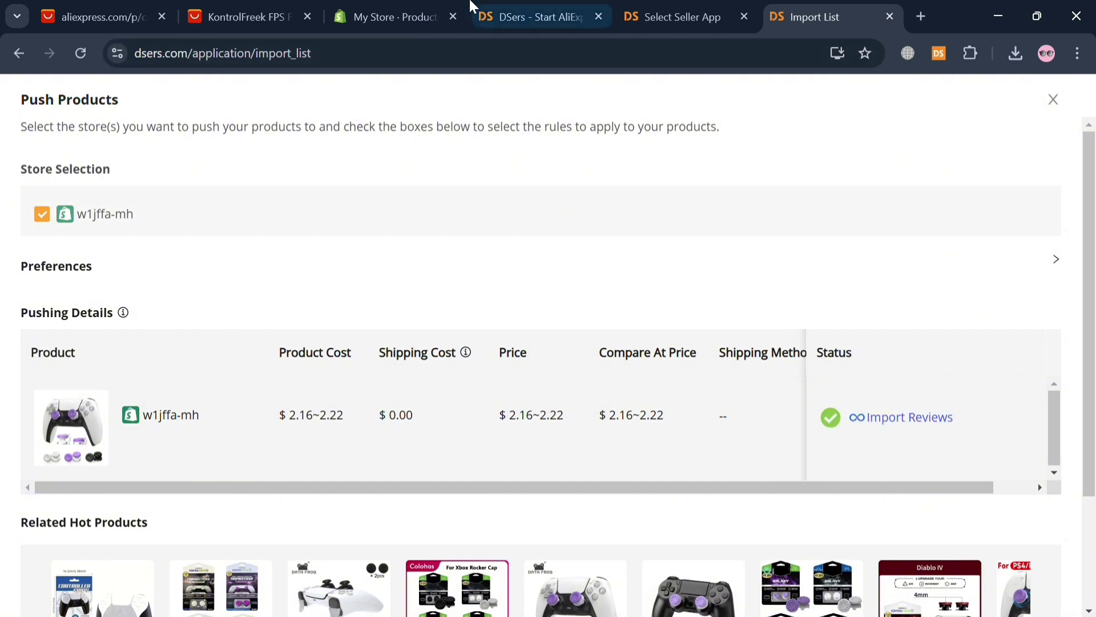
click(382, 7)
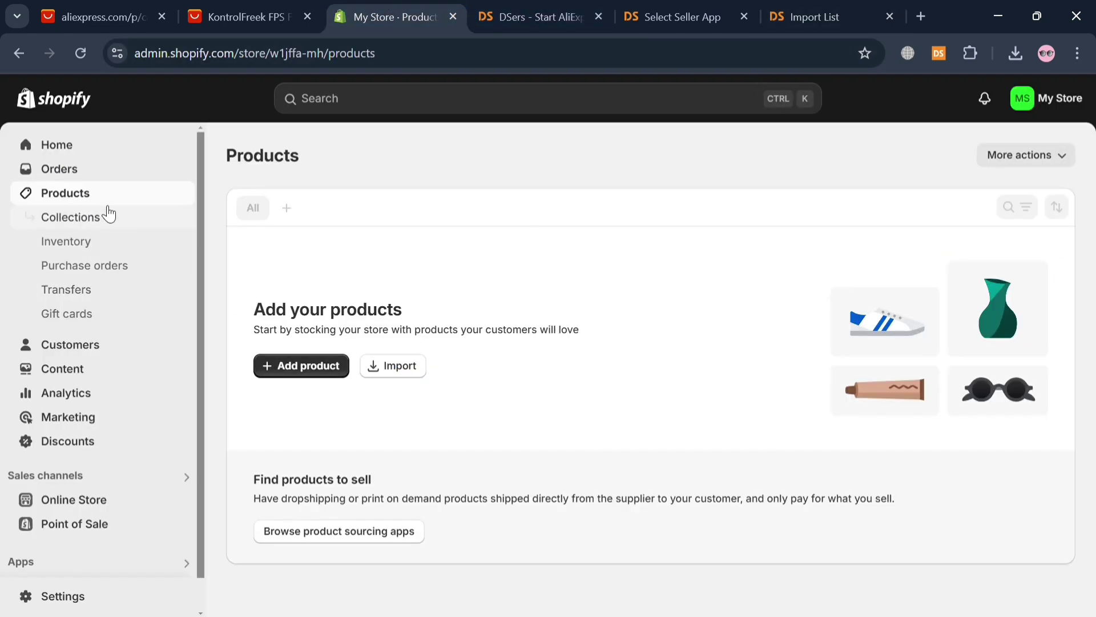
Go from Shopify Home to the Products list to look for the pushed thumbstick
click(81, 146)
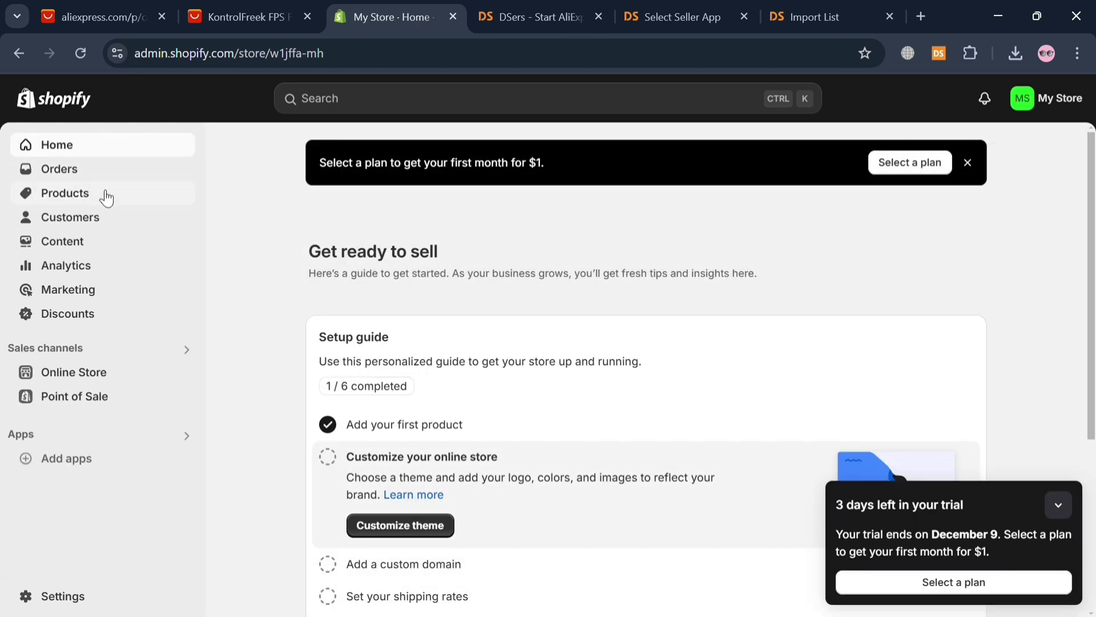
click(107, 197)
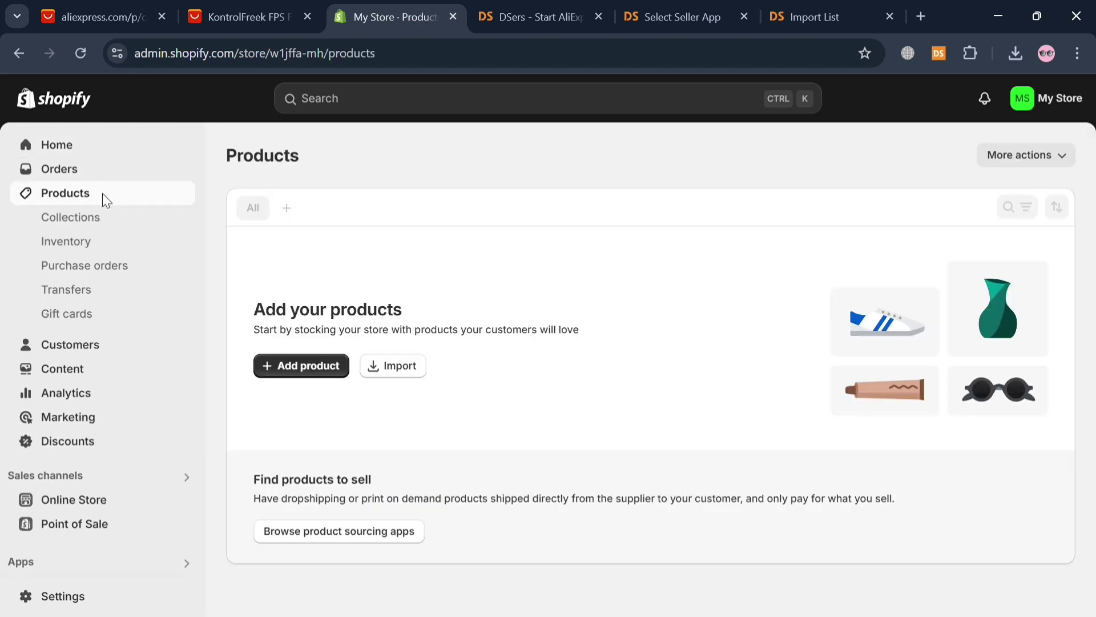